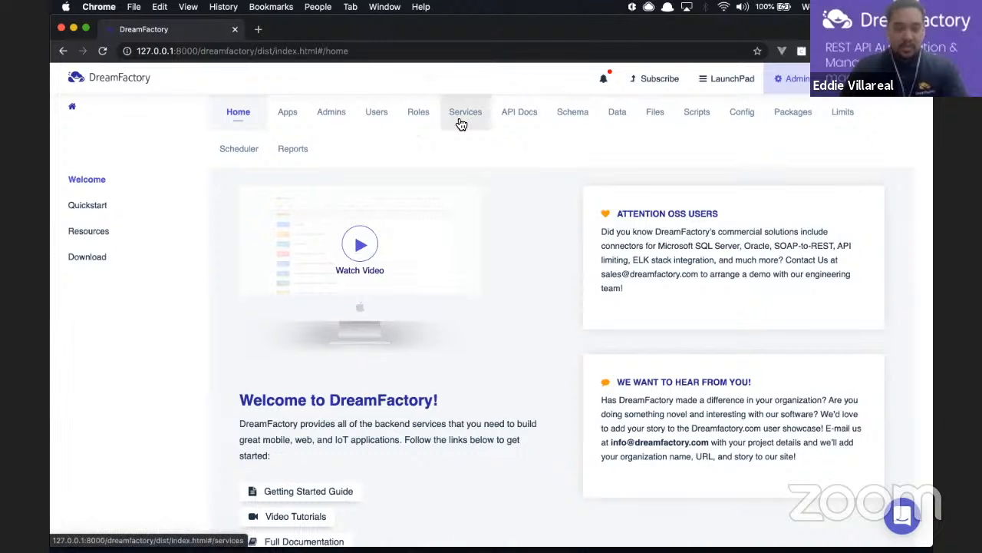
# Start a new service and choose Database > MySQL as its service type
pyautogui.click(461, 124)
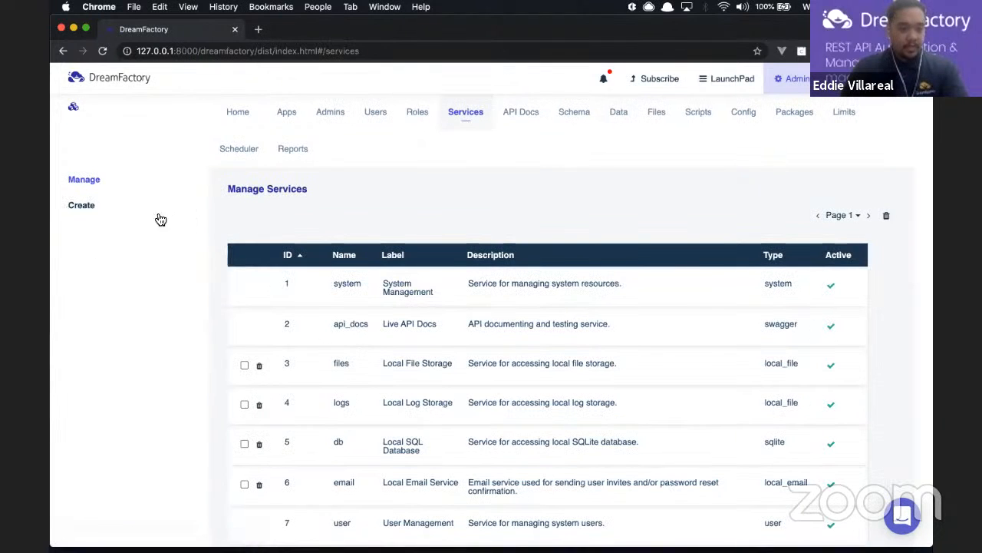
pyautogui.click(82, 206)
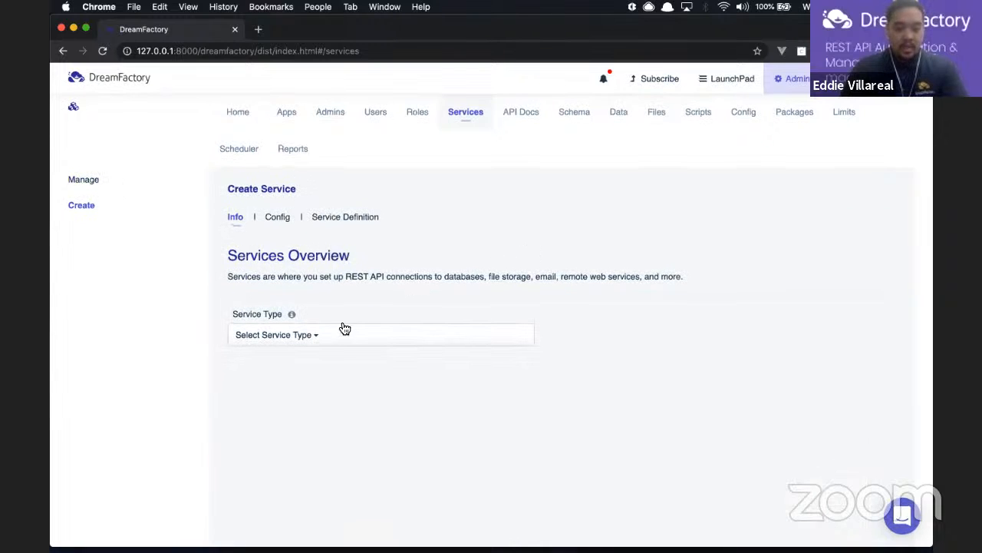
pyautogui.click(328, 340)
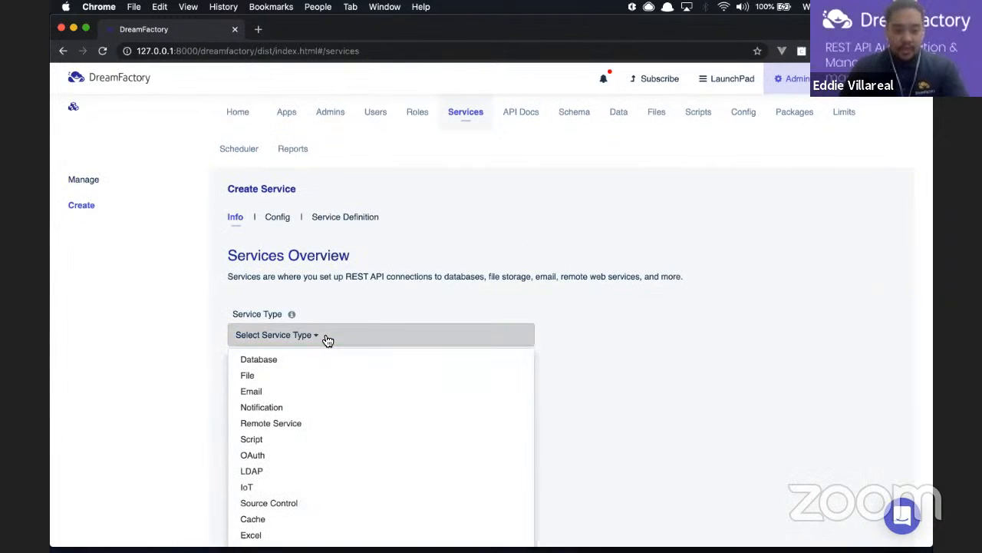
pyautogui.moveTo(321, 357)
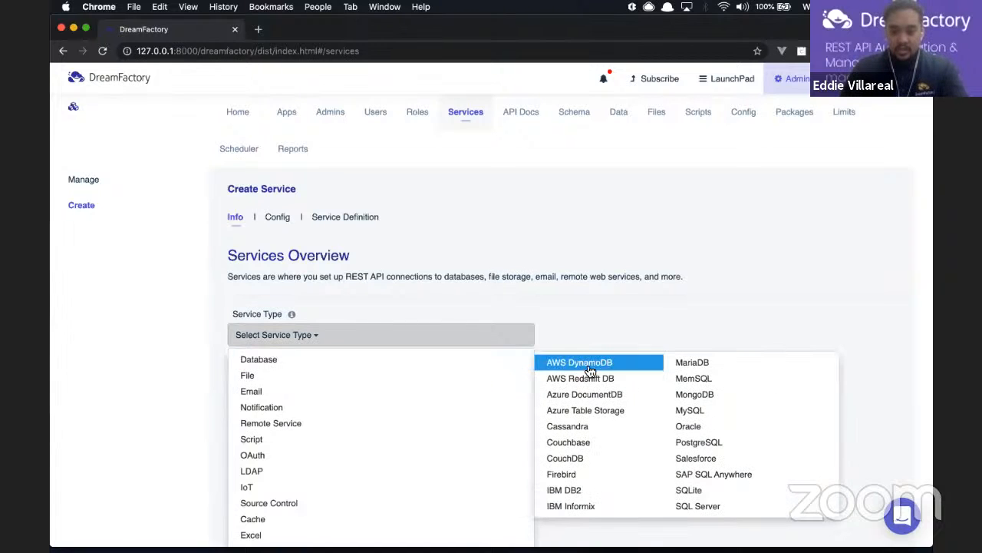
pyautogui.click(691, 411)
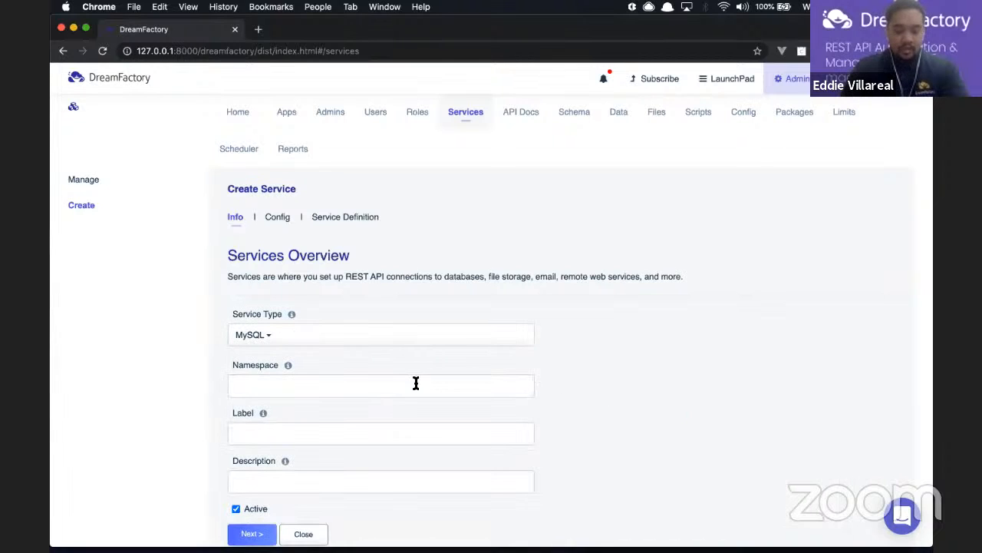
# Enter mysqldata as the service namespace
pyautogui.click(376, 388)
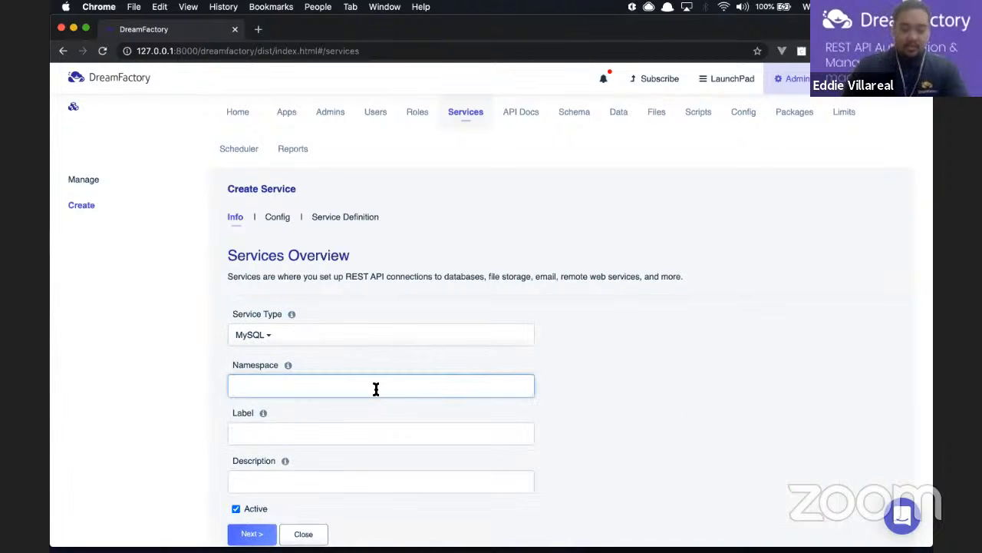
pyautogui.write('m')
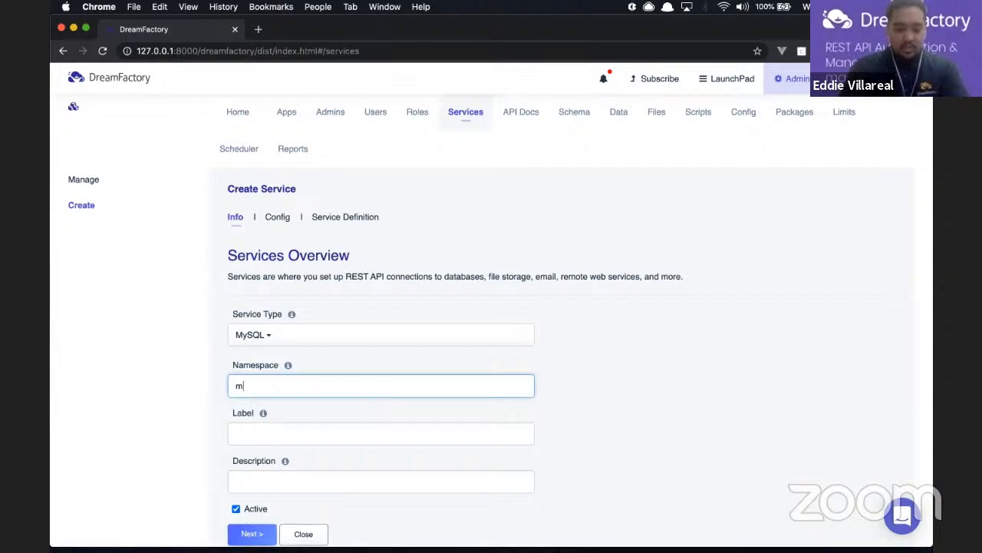
pyautogui.write('ysqldata')
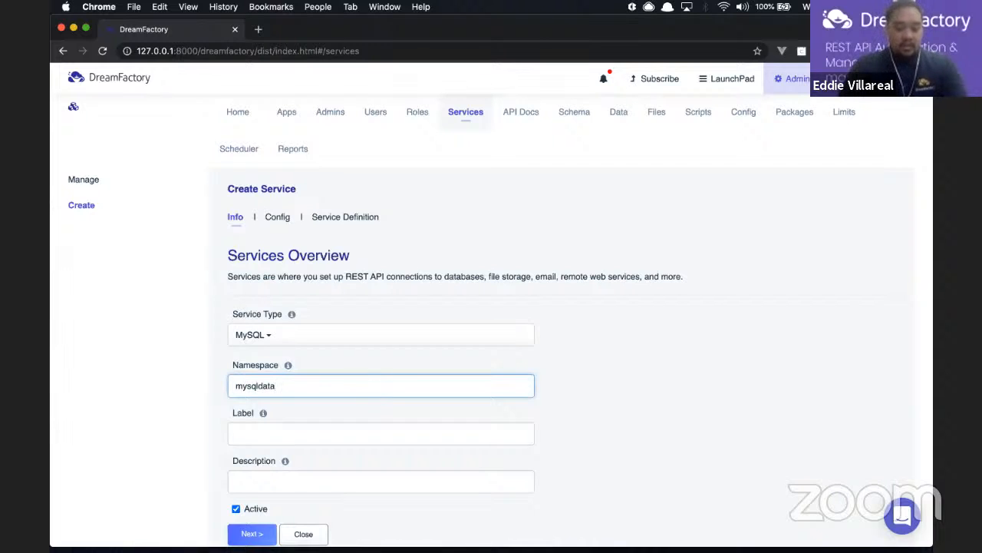
pyautogui.click(288, 367)
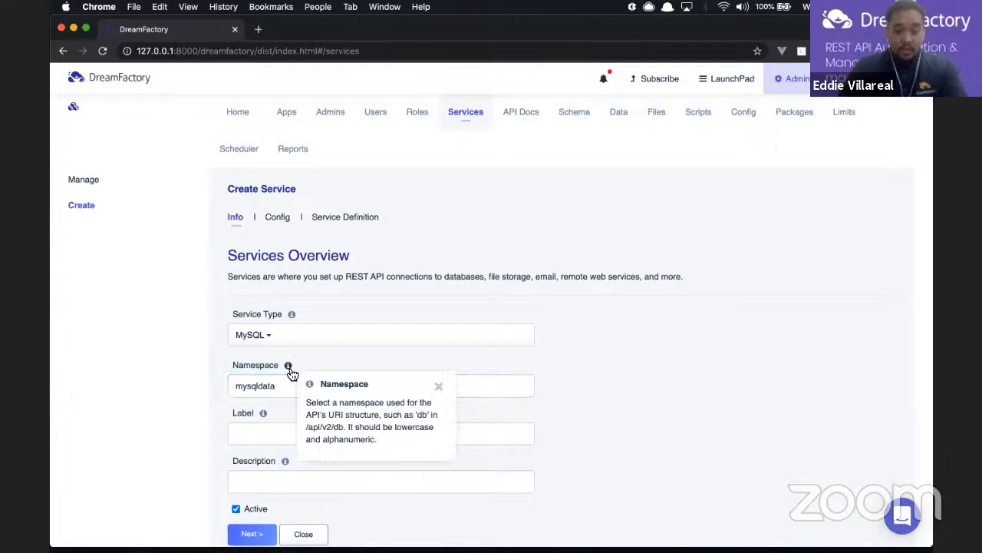
pyautogui.click(439, 387)
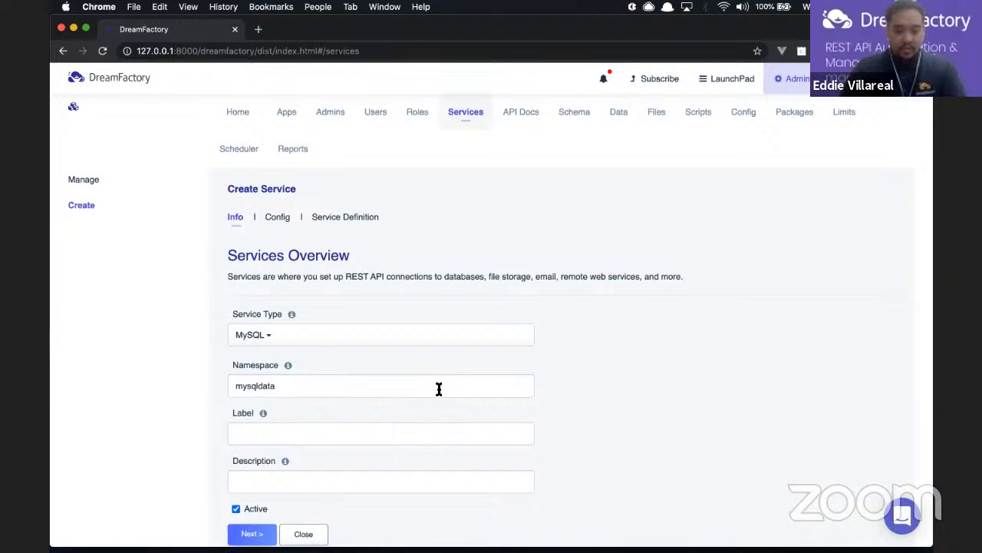
pyautogui.click(285, 387)
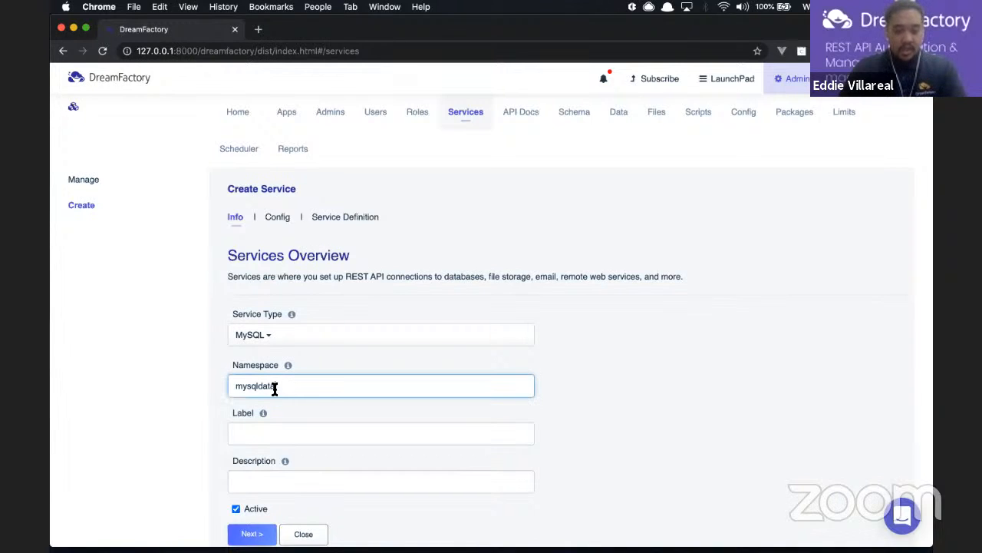
pyautogui.moveTo(279, 386); pyautogui.dragTo(231, 390)
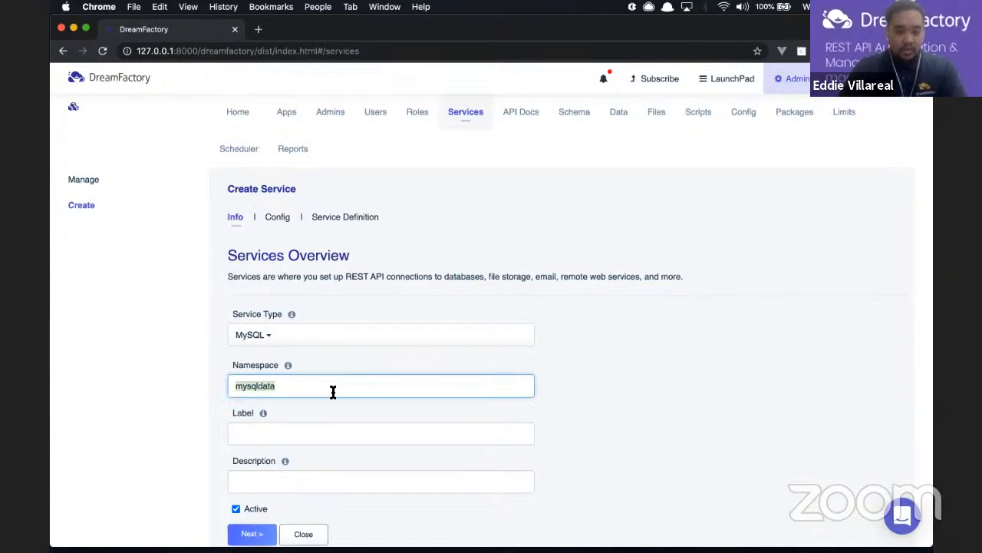
# Set both the service label and description to 'Testing...'
pyautogui.click(286, 433)
pyautogui.click(256, 480)
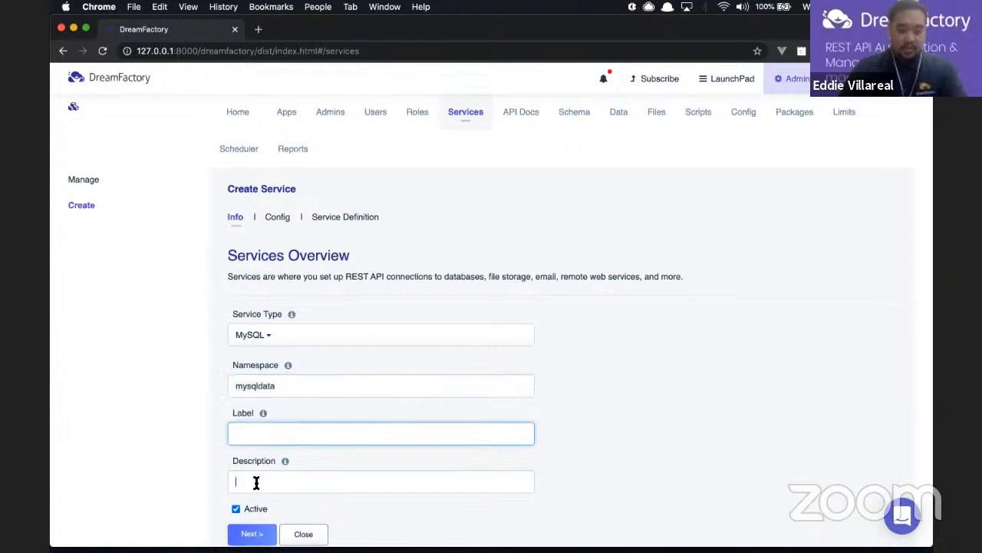
pyautogui.click(285, 434)
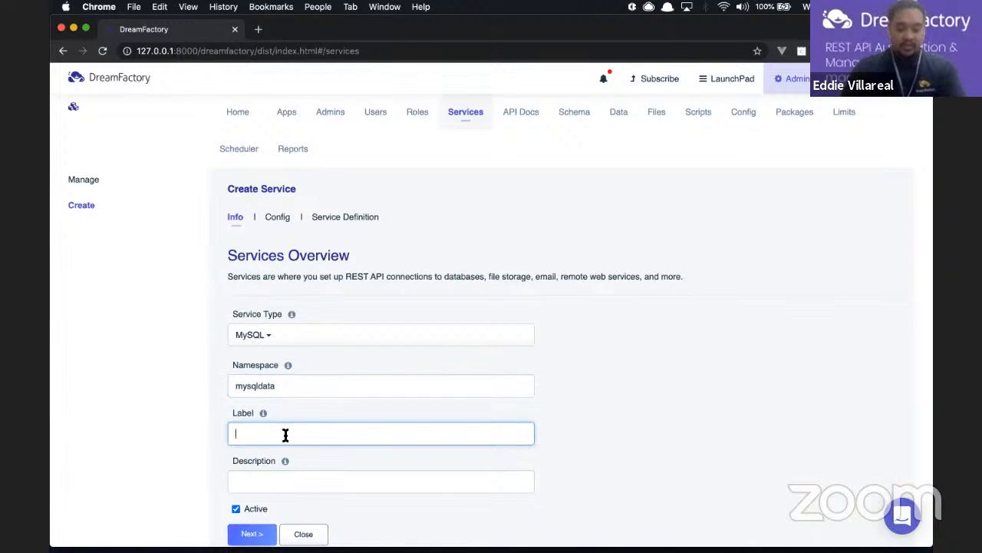
pyautogui.write('Testing...')
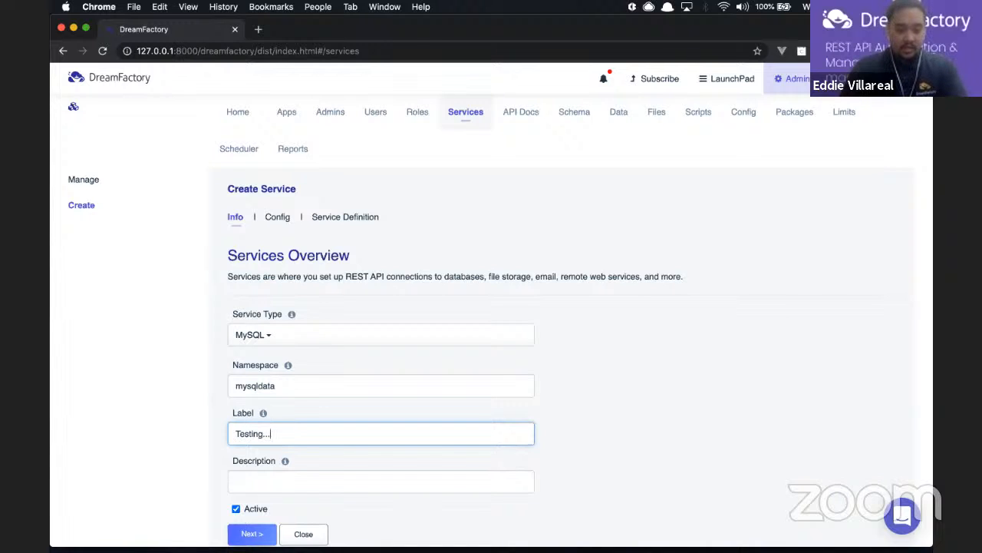
pyautogui.click(284, 473)
pyautogui.write('Testing...')
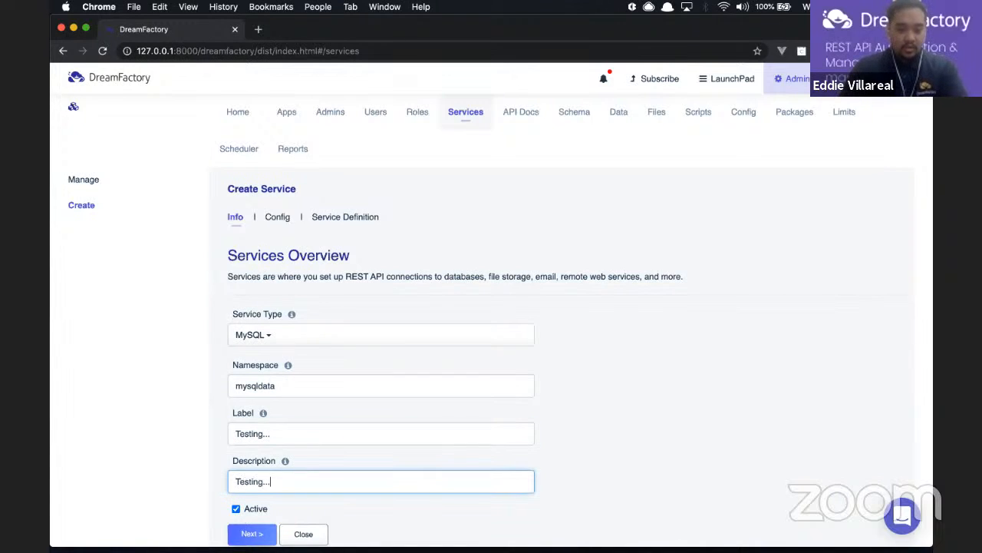
pyautogui.scroll(-1, 428, 416)
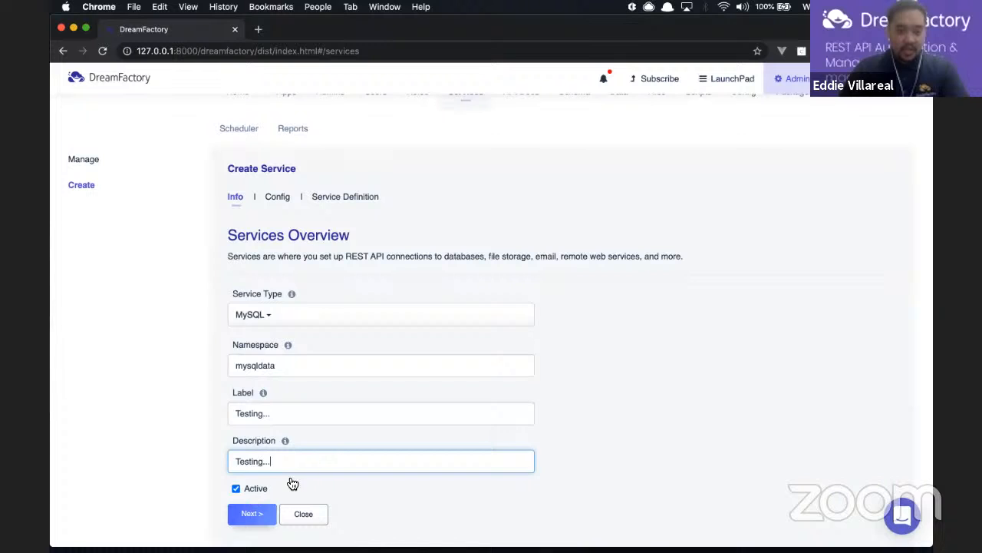
# Enter MySQL connection details: host 127.0.0.1, port 3306, database testdb, username root
pyautogui.click(239, 514)
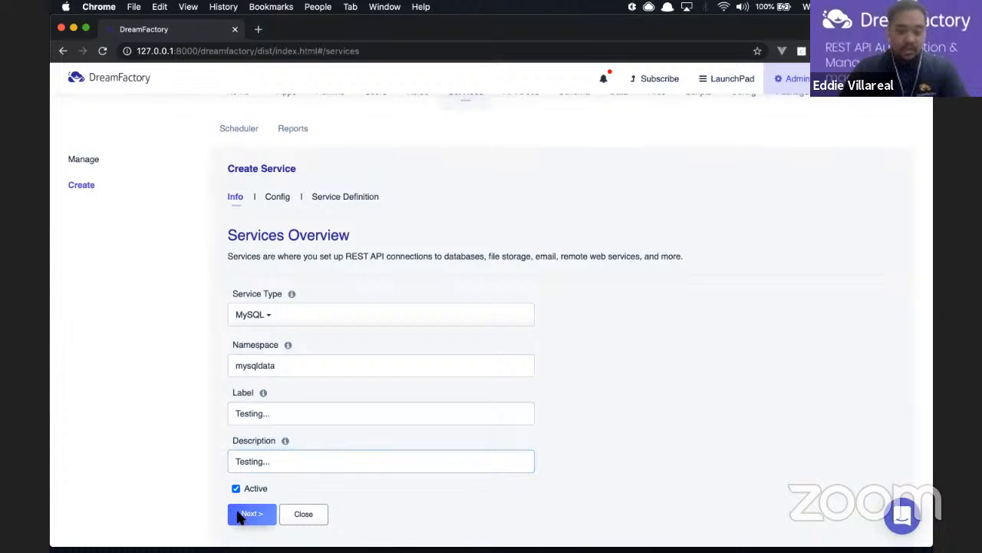
pyautogui.scroll(-3, 281, 449)
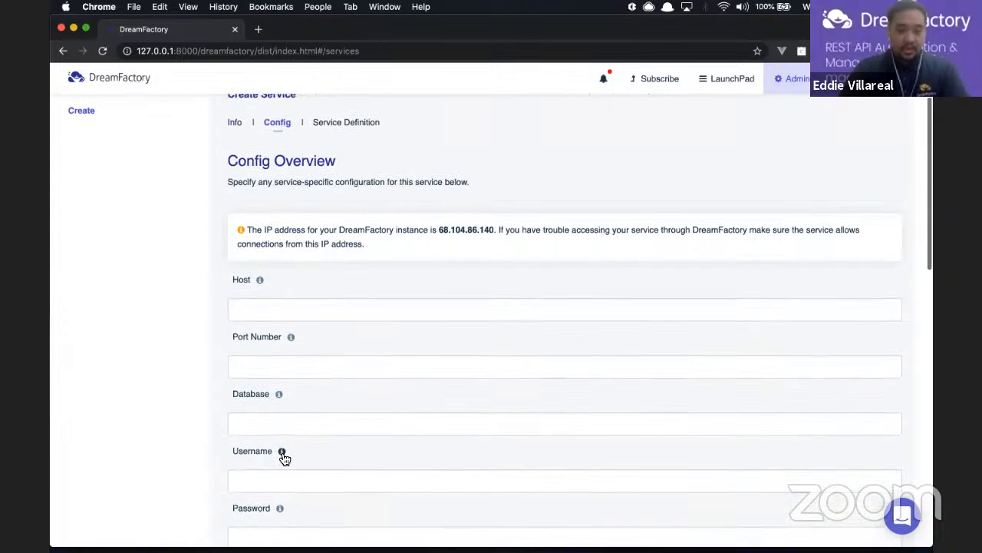
pyautogui.scroll(-1, 283, 452)
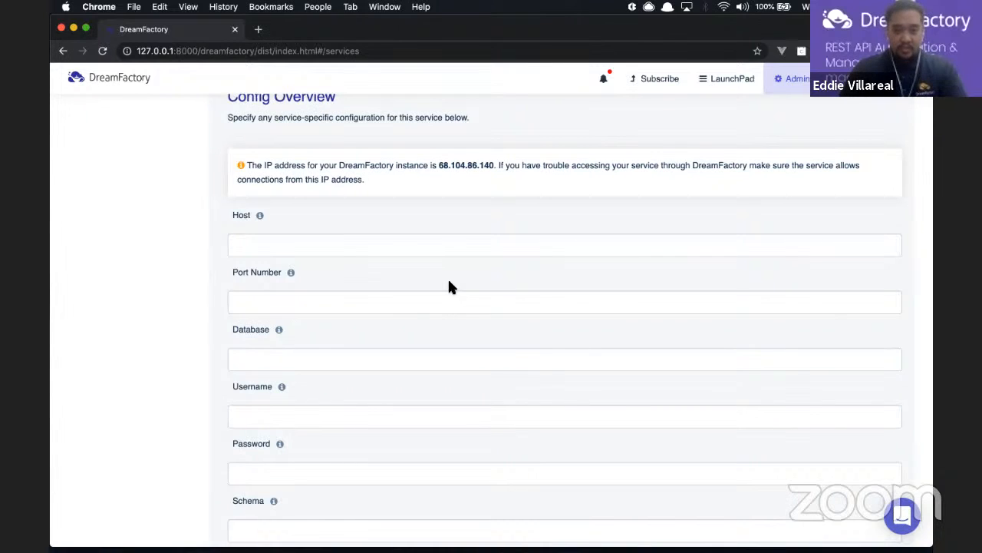
pyautogui.scroll(-1, 450, 283)
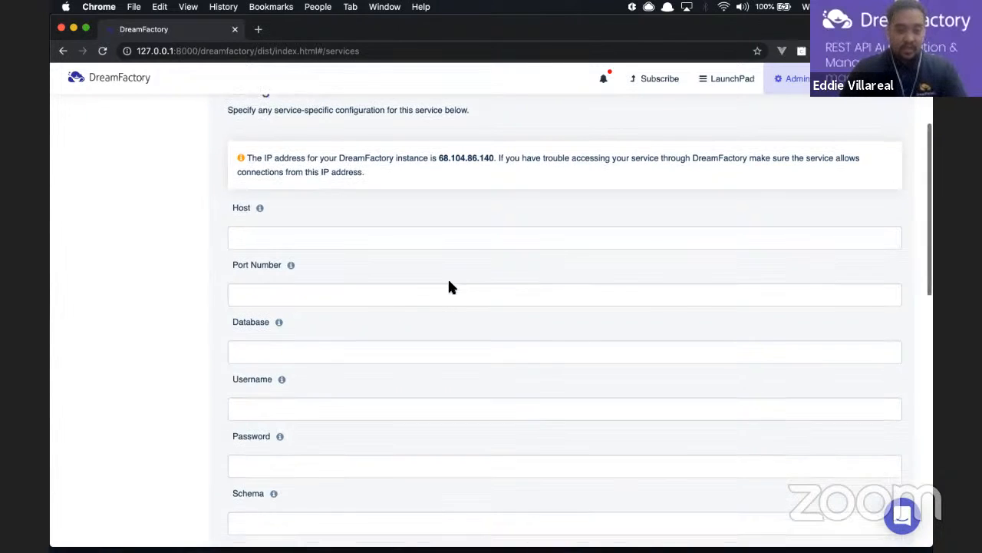
pyautogui.click(341, 230)
pyautogui.write('127')
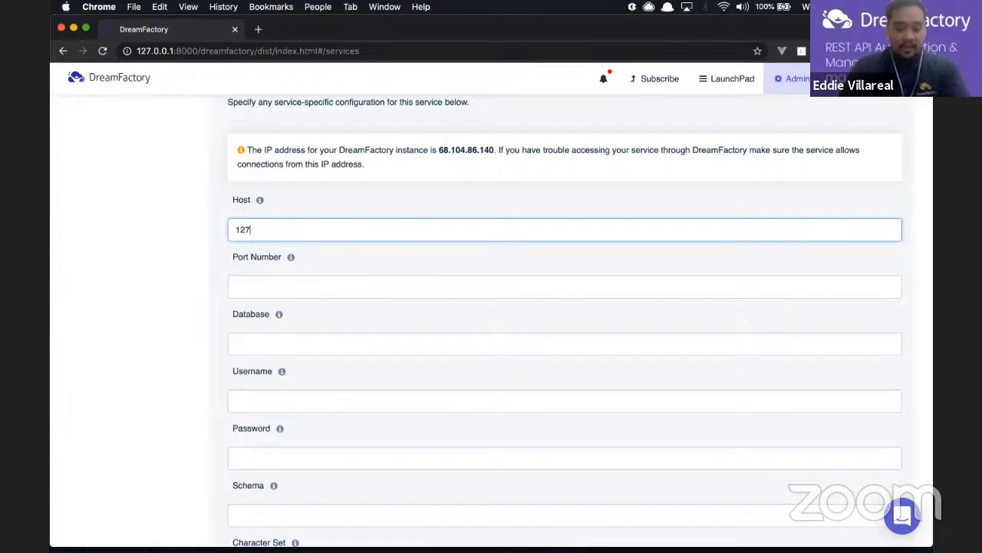
pyautogui.write('.0.0.1')
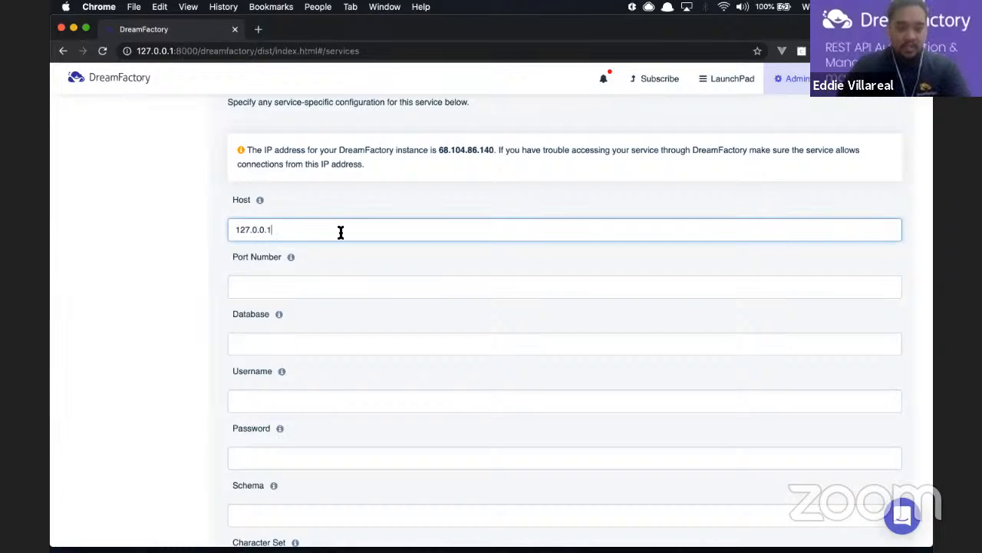
pyautogui.click(270, 281)
pyautogui.write('33')
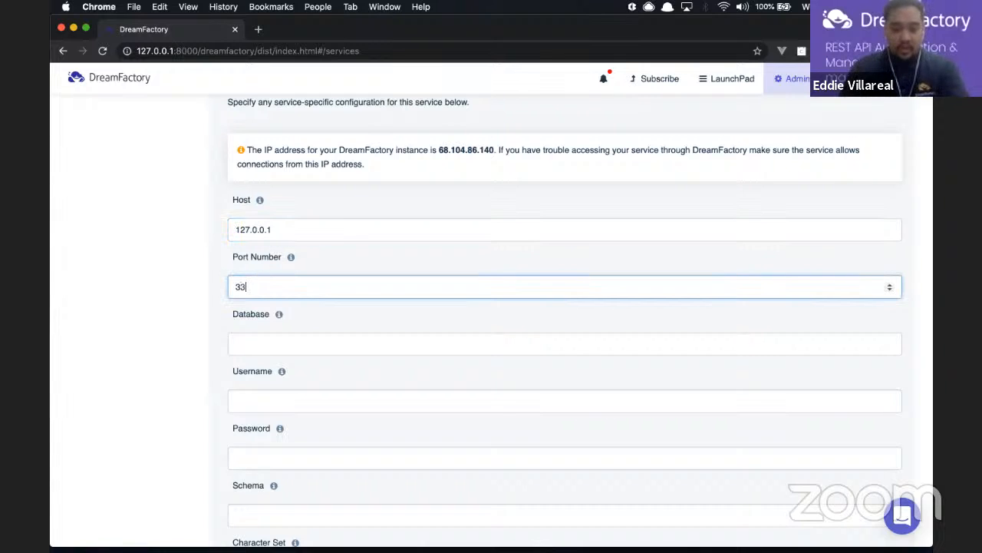
pyautogui.write('06')
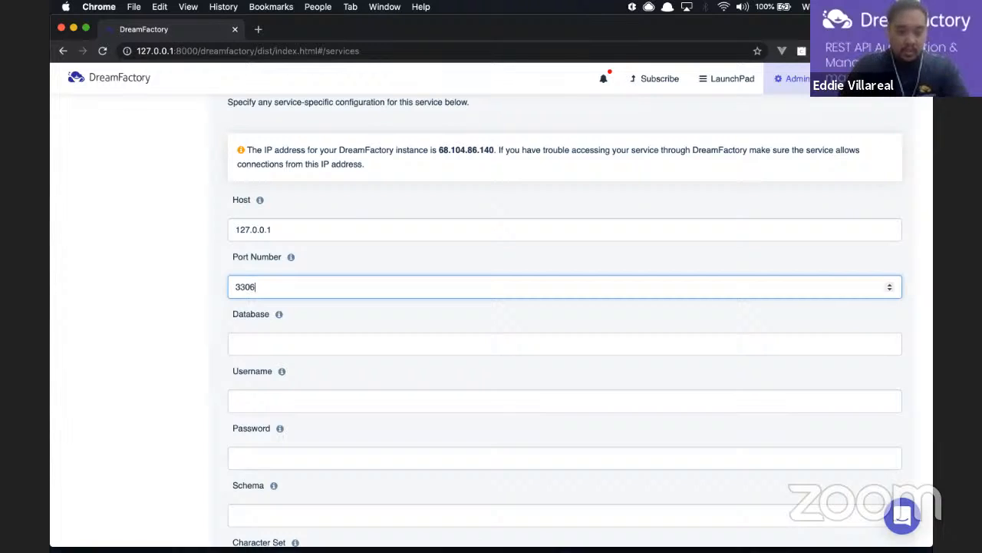
pyautogui.click(292, 343)
pyautogui.write('testdb')
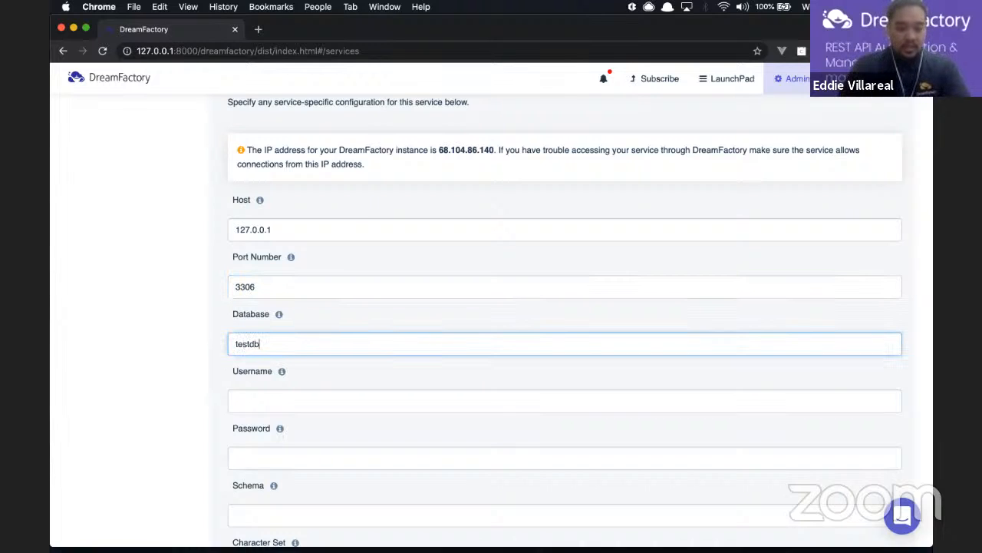
pyautogui.click(292, 393)
pyautogui.write('root')
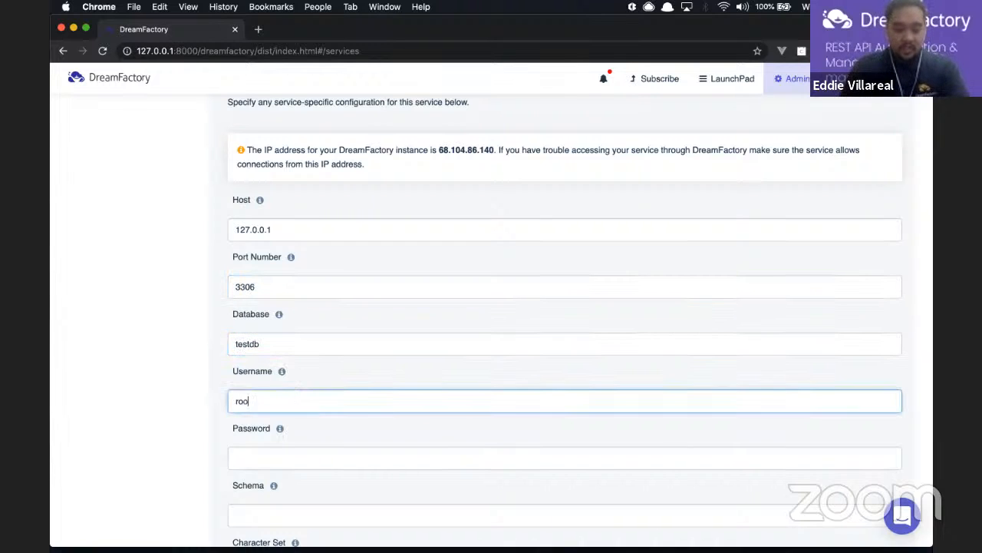
pyautogui.press('Tab')
# Type the database password and review the connection fields
pyautogui.write('root')
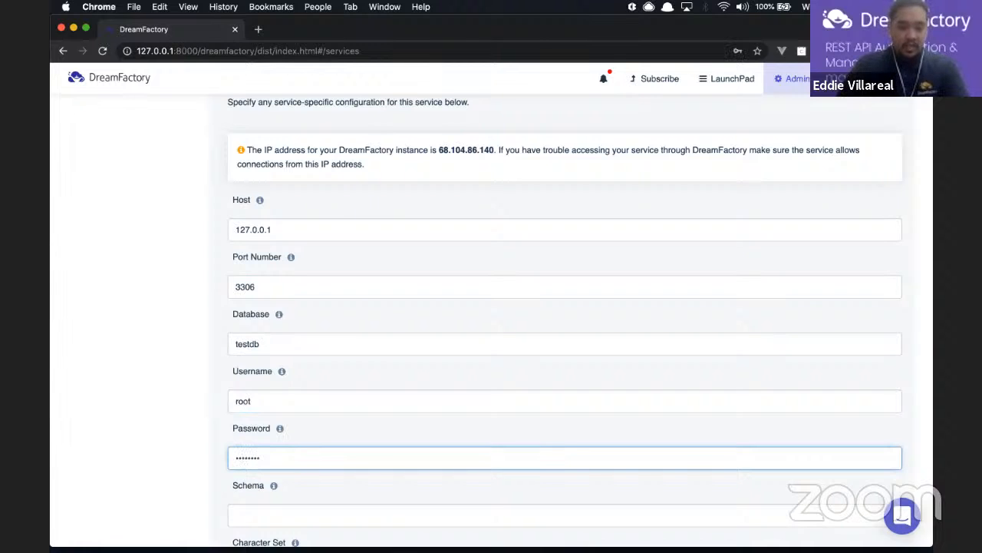
pyautogui.scroll(-2, 325, 382)
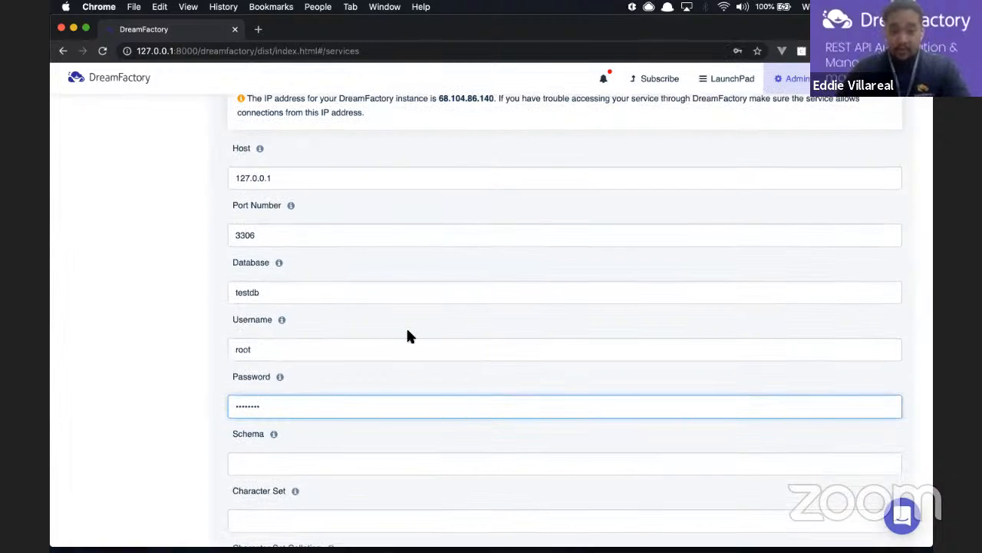
pyautogui.scroll(-2, 408, 334)
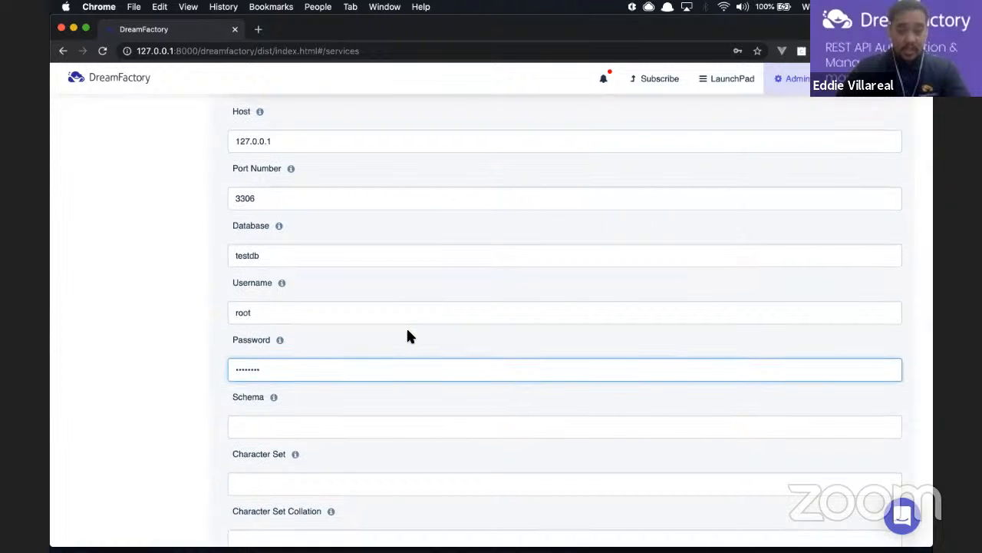
pyautogui.scroll(-15, 407, 336)
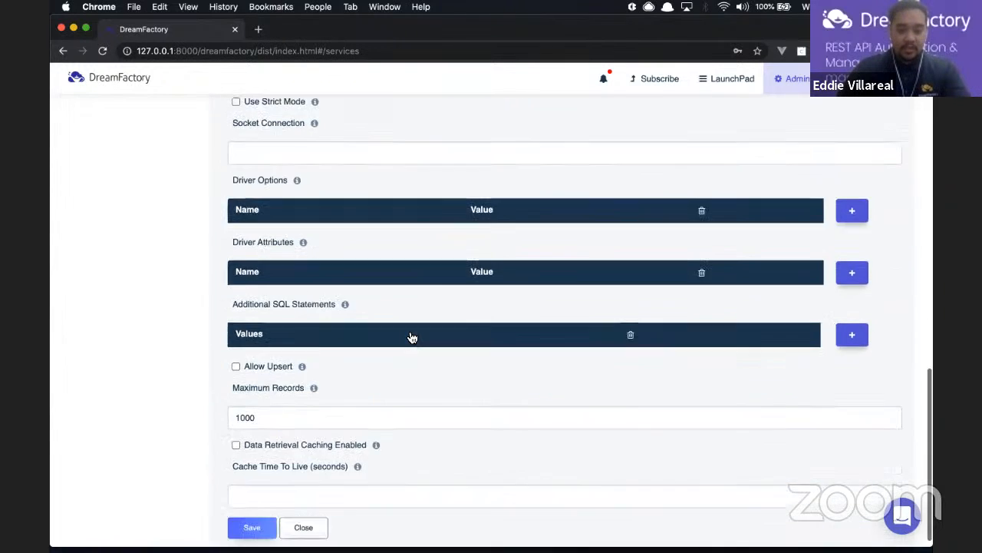
pyautogui.scroll(-1, 410, 337)
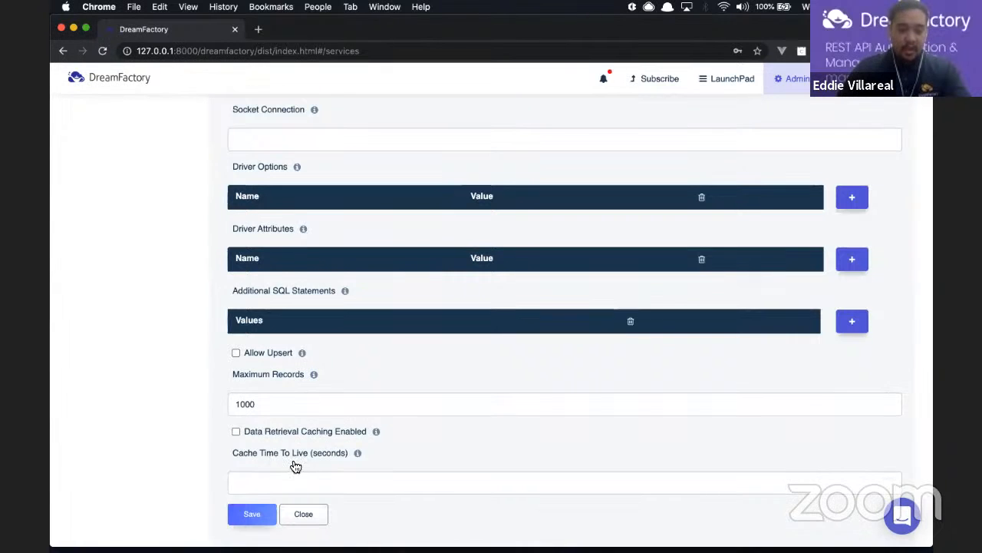
pyautogui.scroll(5, 295, 466)
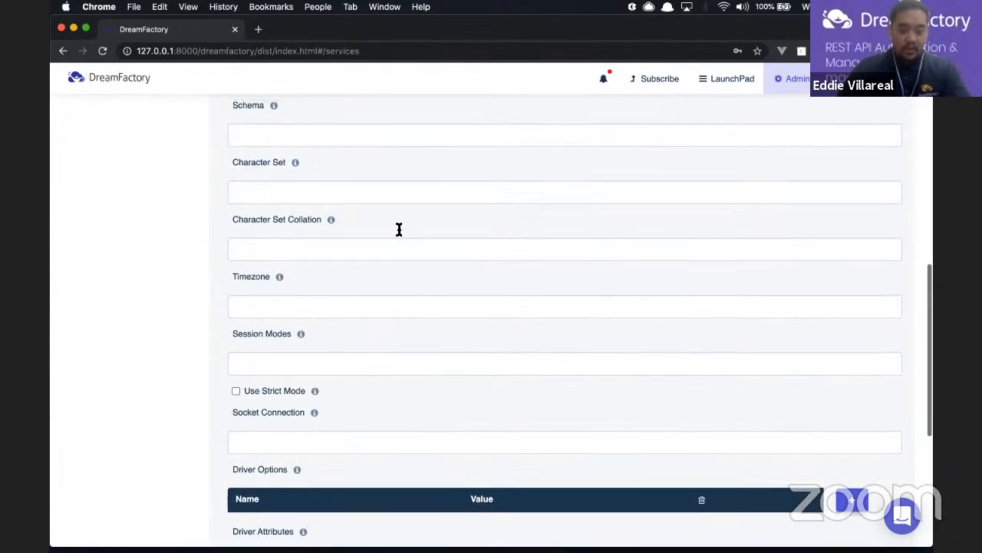
pyautogui.scroll(1, 400, 229)
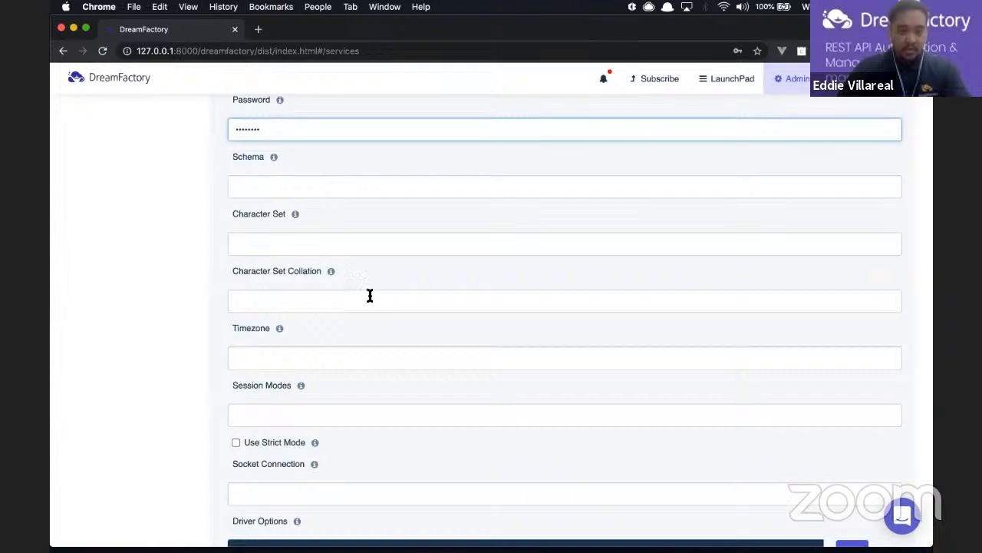
# Save the service, dismissing the browser password prompt and the success notification
pyautogui.scroll(-5, 369, 297)
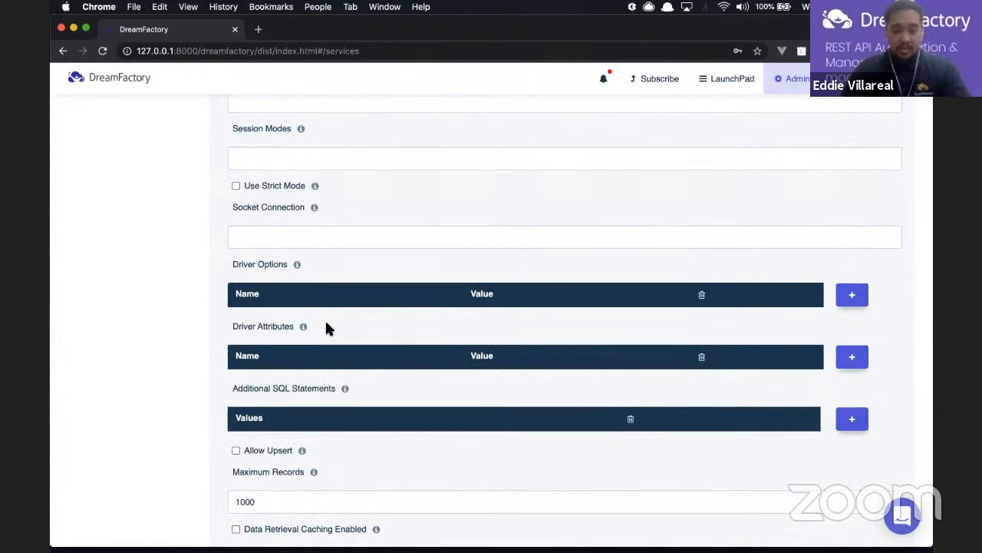
pyautogui.scroll(-2, 326, 327)
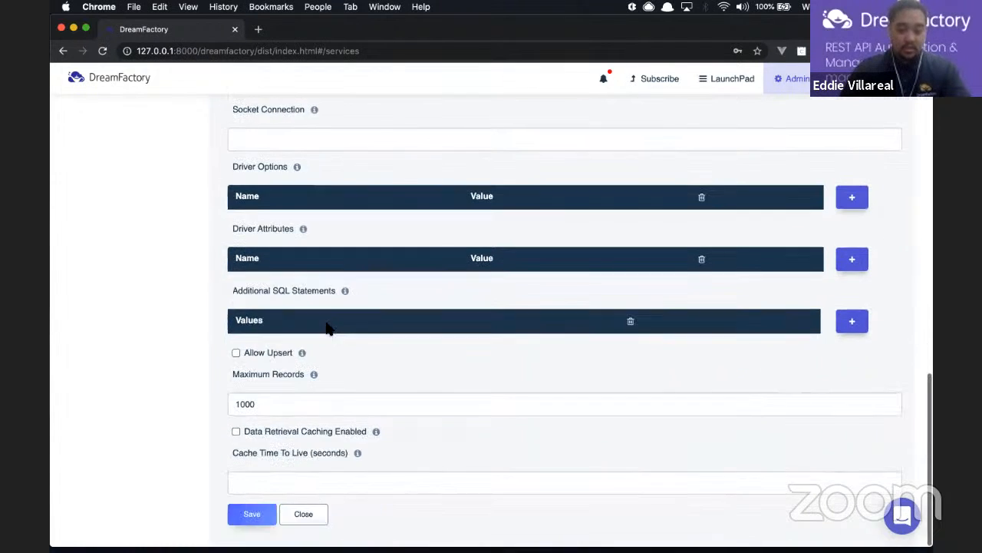
pyautogui.scroll(10, 397, 179)
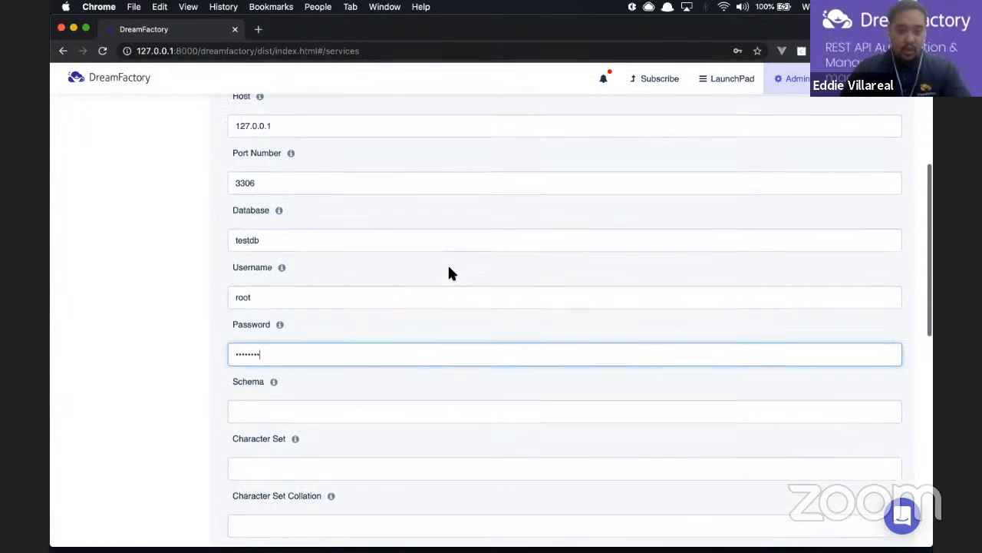
pyautogui.scroll(2, 451, 272)
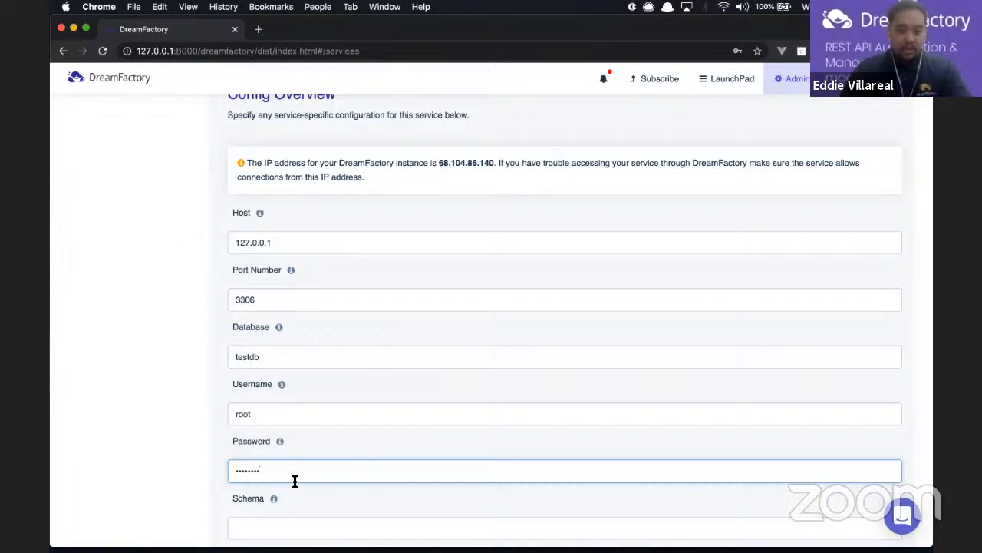
pyautogui.scroll(-10, 283, 490)
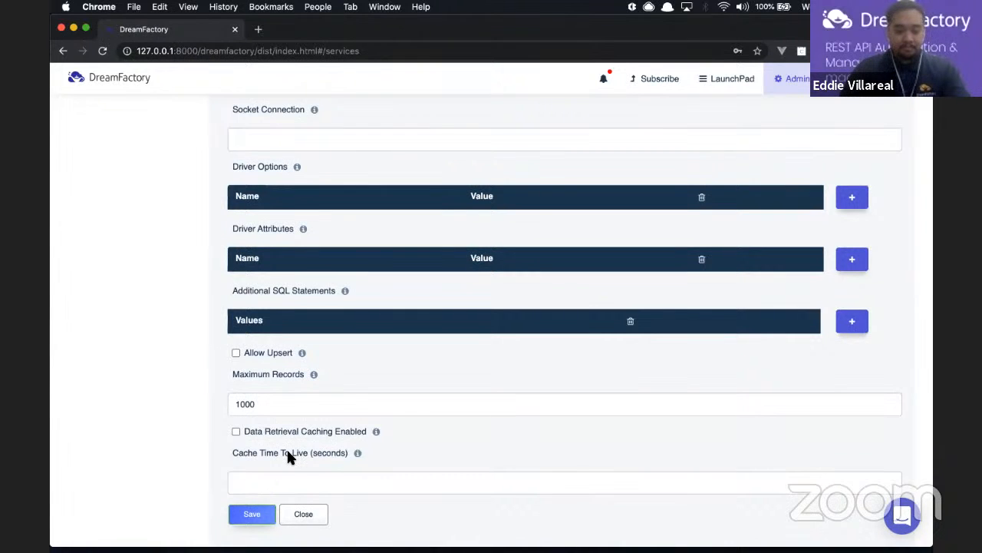
pyautogui.click(583, 217)
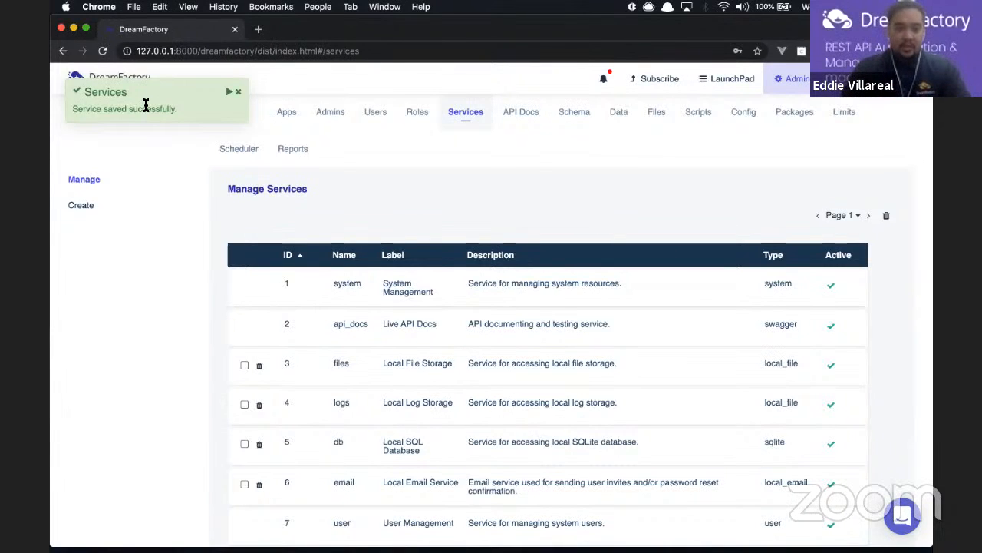
pyautogui.click(239, 92)
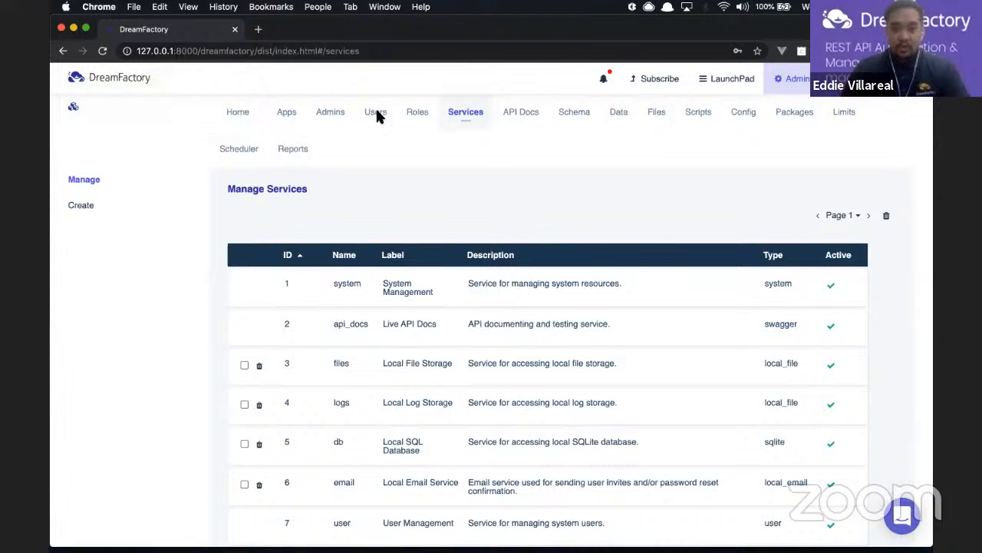
# Open API Docs for mysqldata and browse its _func, _proc, _schema and _table endpoints
pyautogui.click(521, 121)
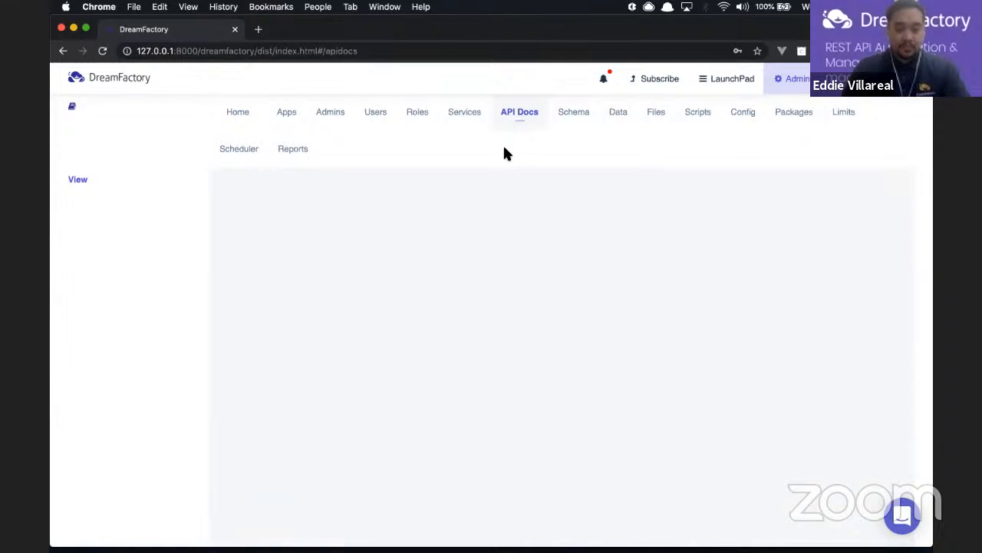
pyautogui.scroll(-2, 481, 195)
pyautogui.scroll(-1, 486, 207)
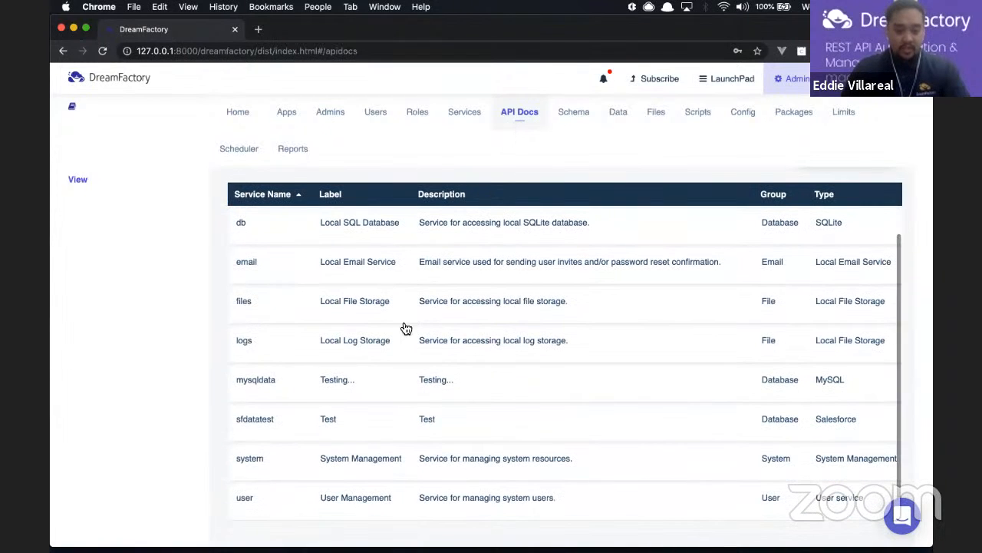
pyautogui.click(366, 388)
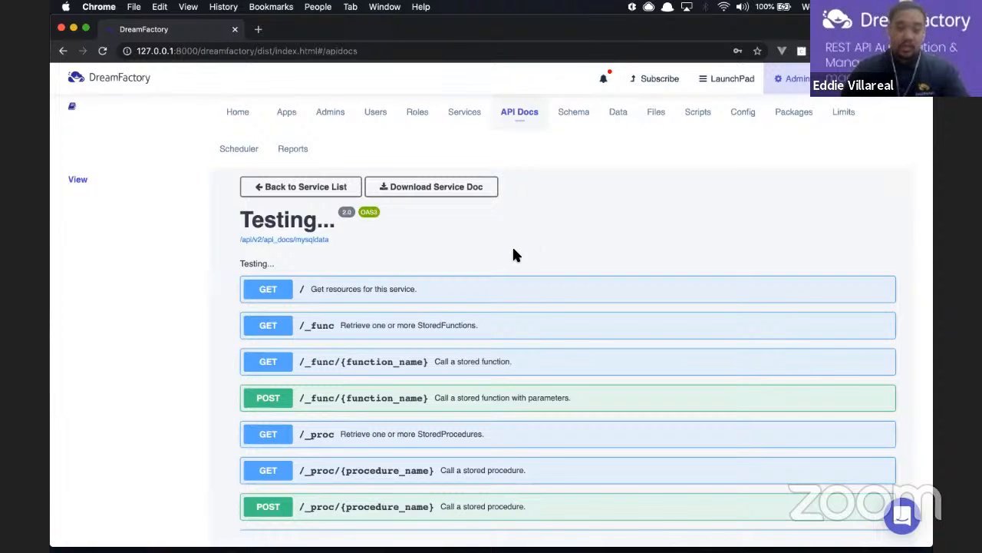
pyautogui.scroll(-10, 514, 255)
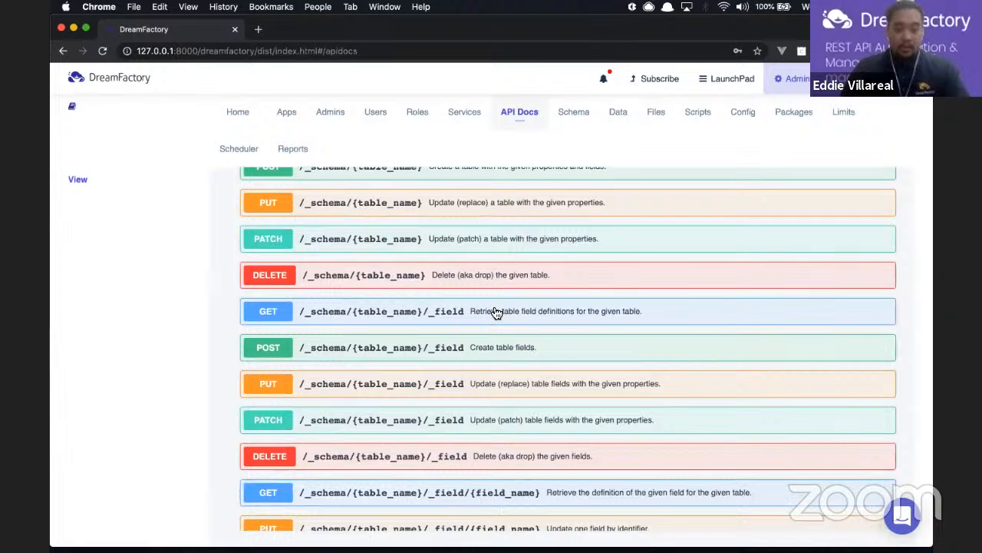
pyautogui.scroll(10, 467, 326)
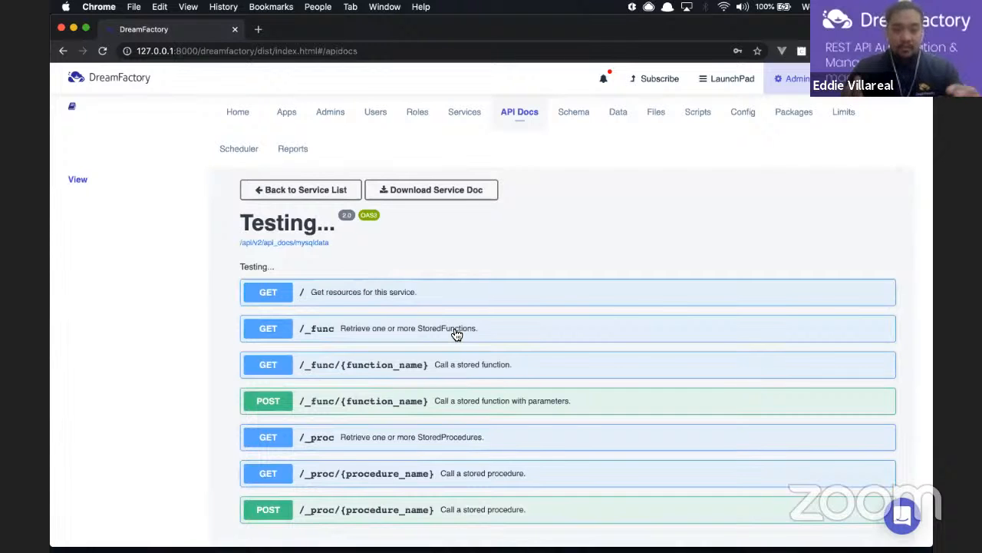
pyautogui.scroll(-10, 456, 334)
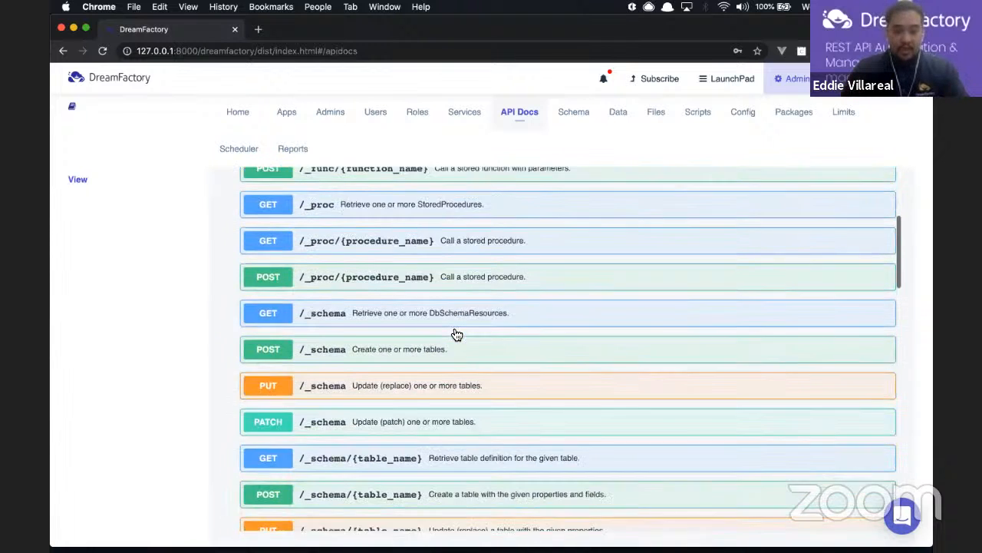
pyautogui.scroll(-10, 456, 334)
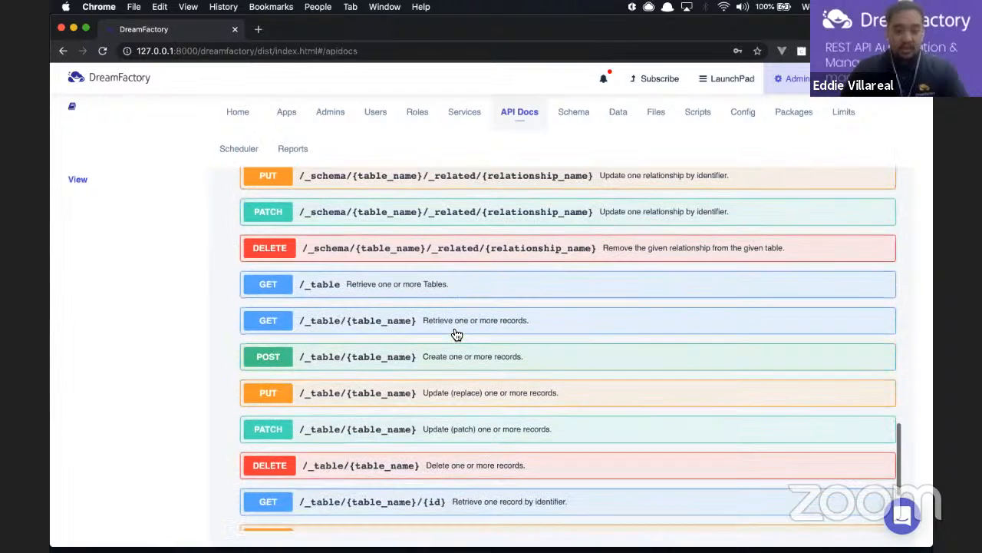
# Execute GET /_table/{table_name} with table_name set to members
pyautogui.click(409, 322)
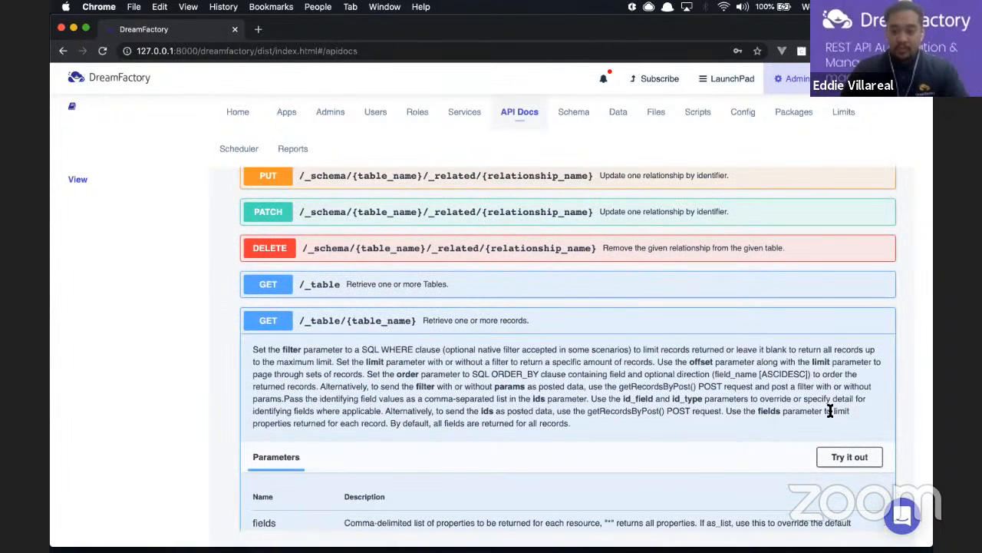
pyautogui.scroll(-2, 845, 430)
pyautogui.click(855, 411)
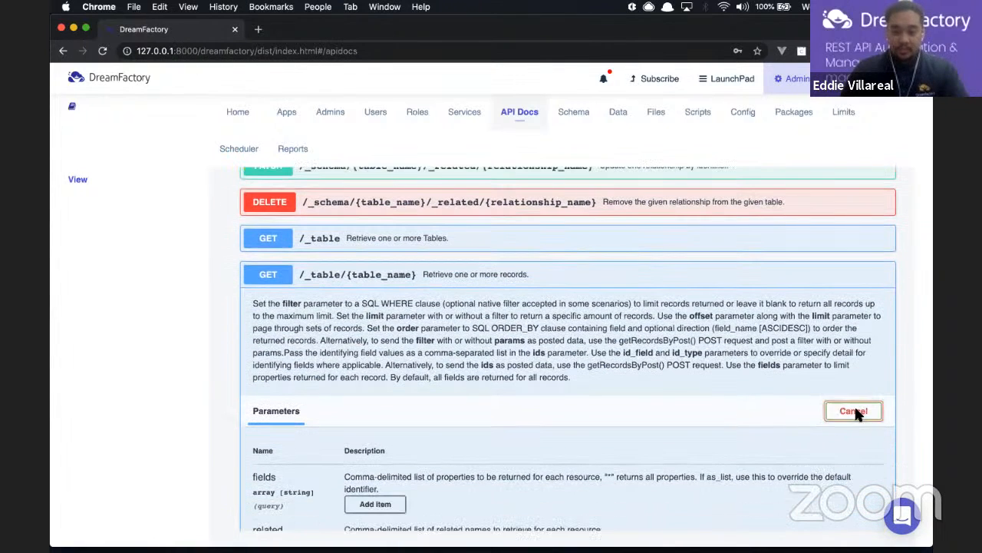
pyautogui.scroll(-5, 858, 415)
pyautogui.scroll(-10, 858, 415)
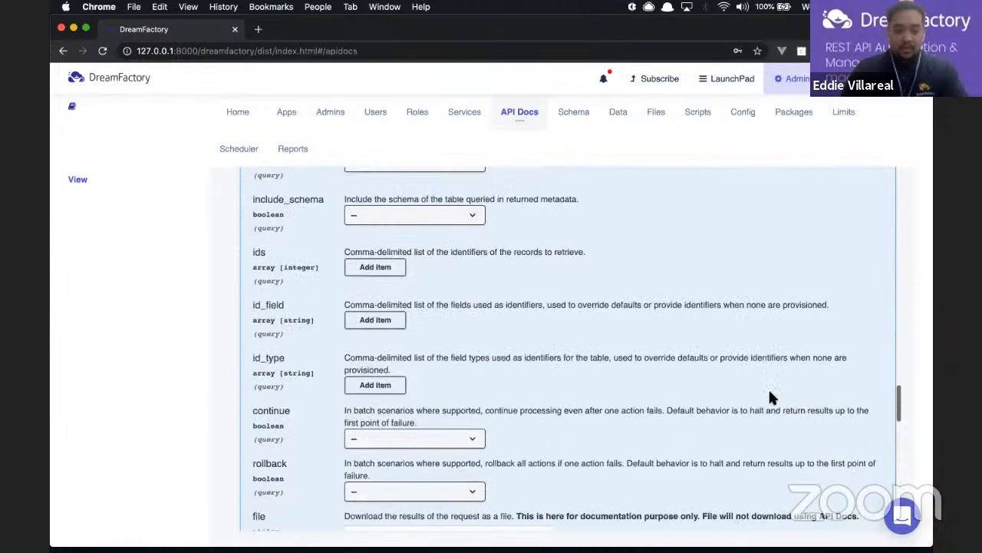
pyautogui.scroll(10, 770, 395)
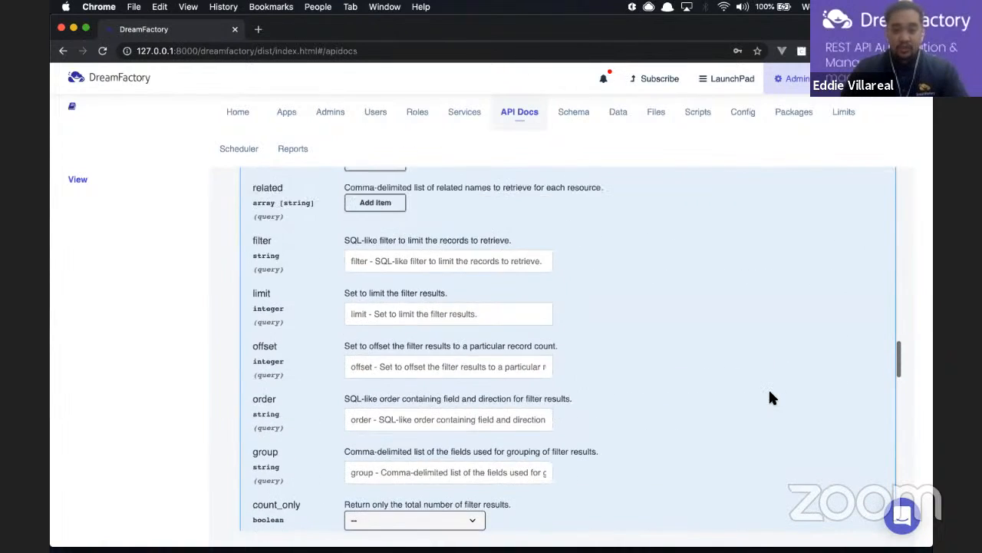
pyautogui.scroll(-1, 771, 397)
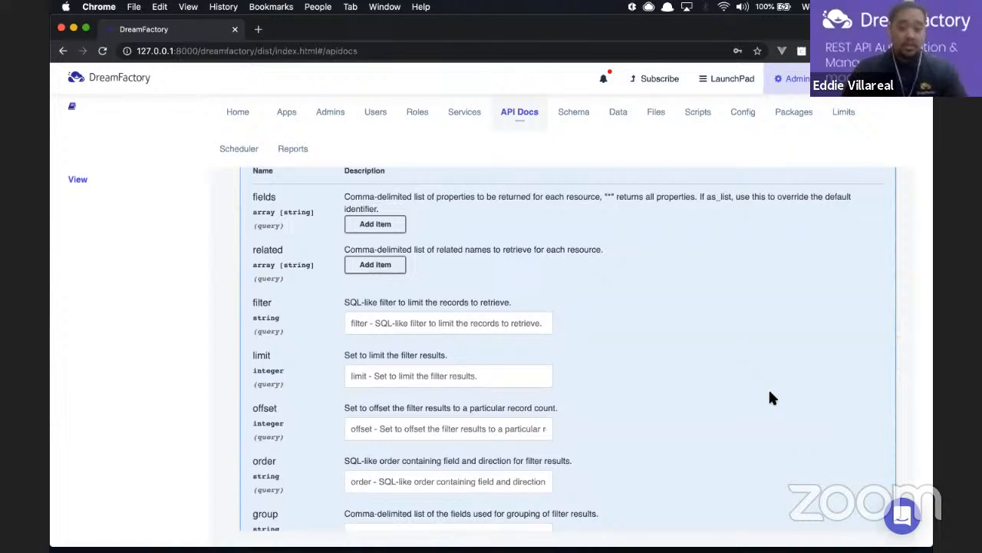
pyautogui.scroll(-1, 770, 395)
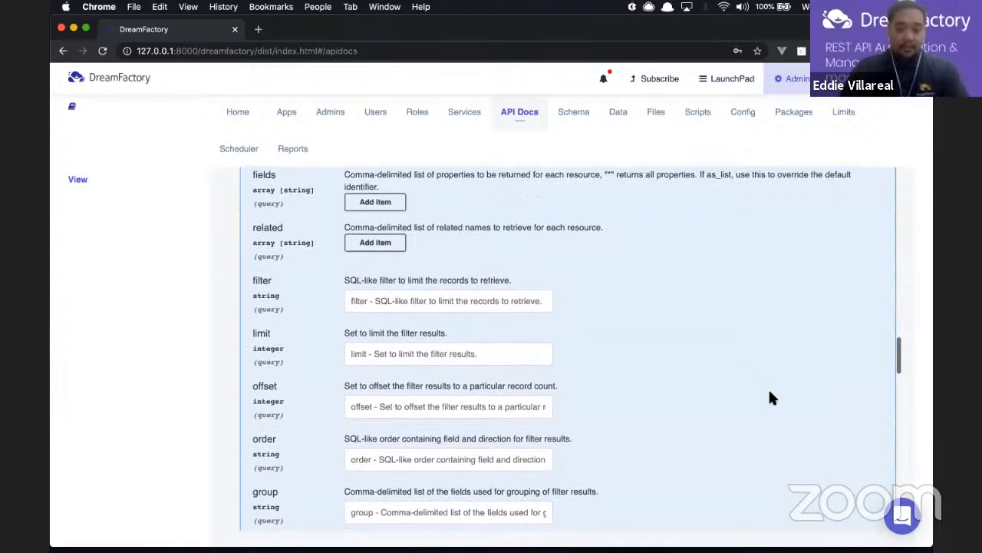
pyautogui.scroll(-10, 771, 397)
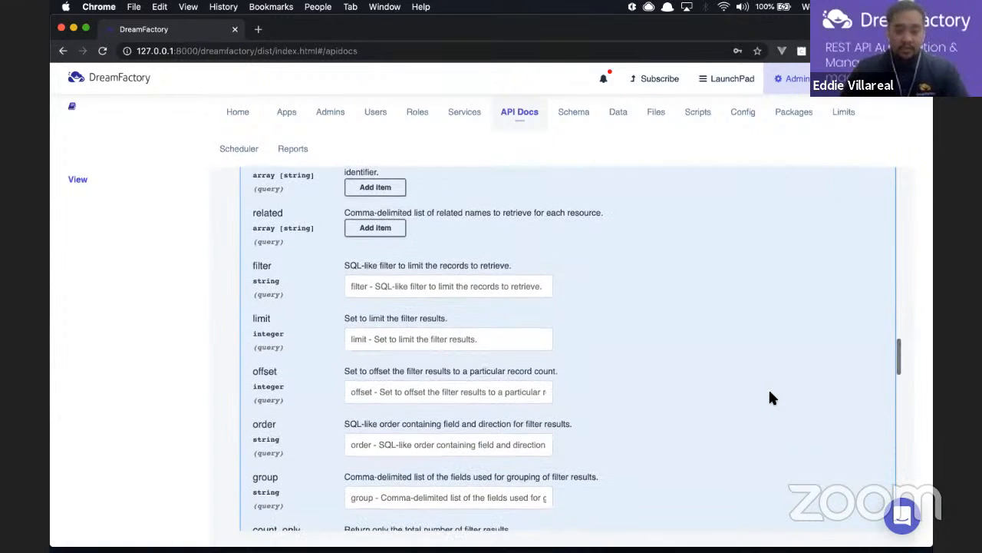
pyautogui.scroll(-9, 771, 397)
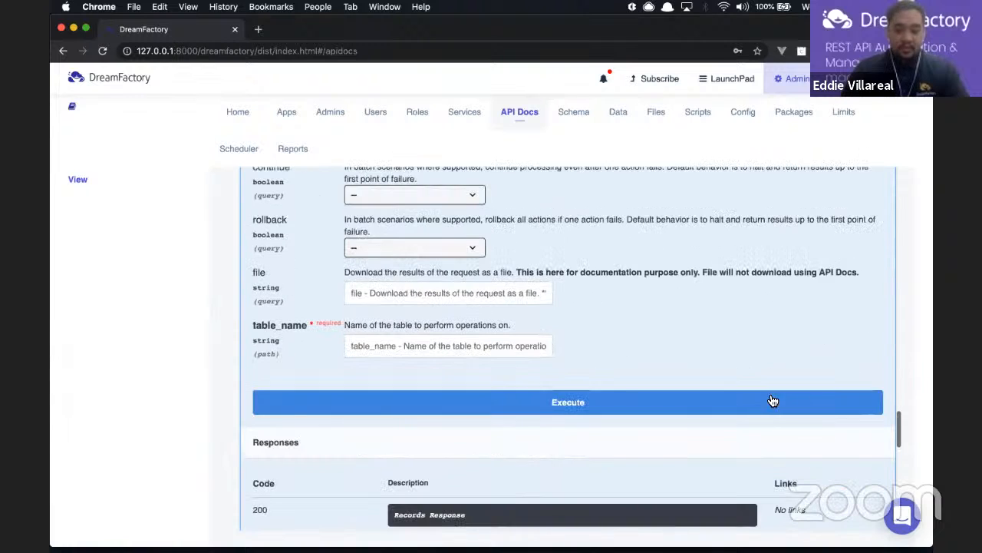
pyautogui.click(493, 343)
pyautogui.write('members')
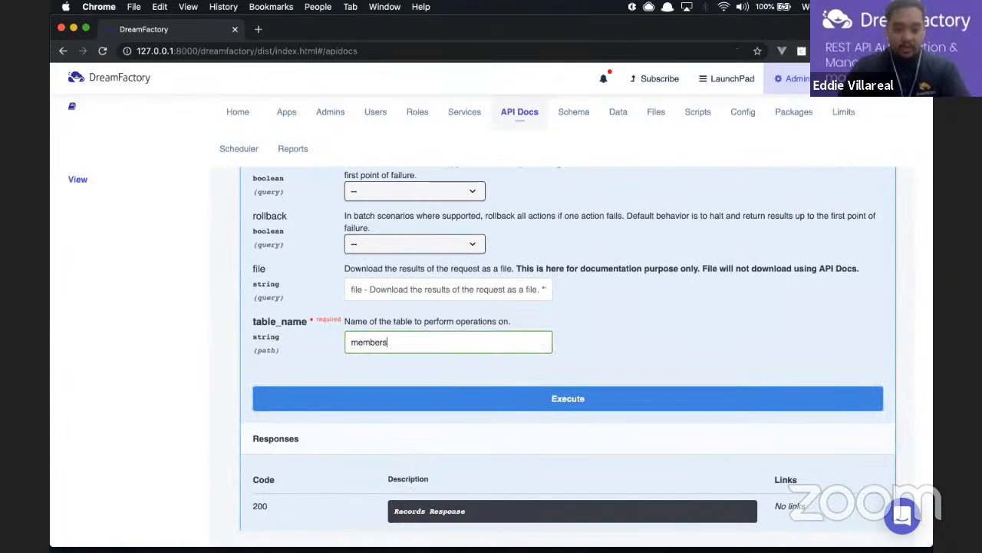
pyautogui.click(487, 397)
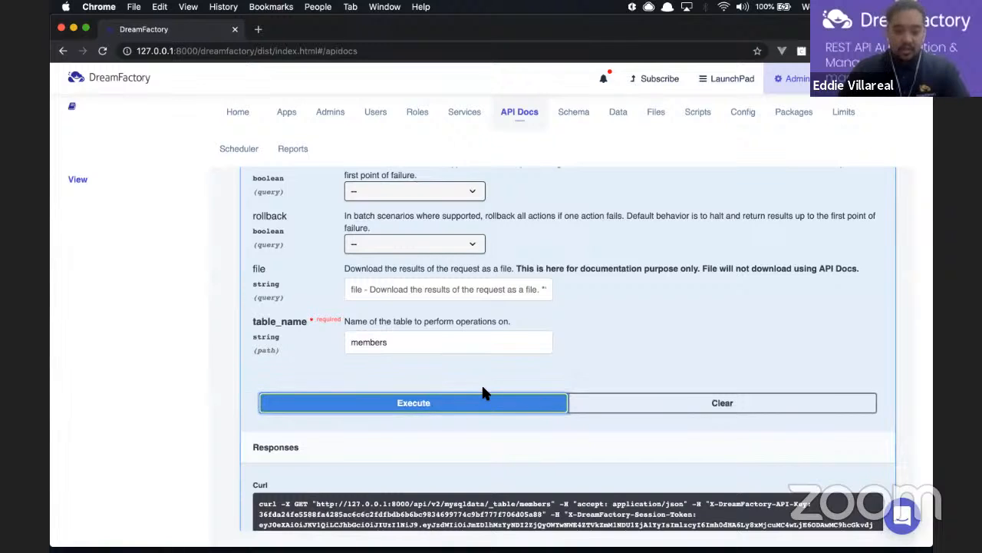
# Review the 200 response of member records and select the members request URL
pyautogui.scroll(-4, 484, 393)
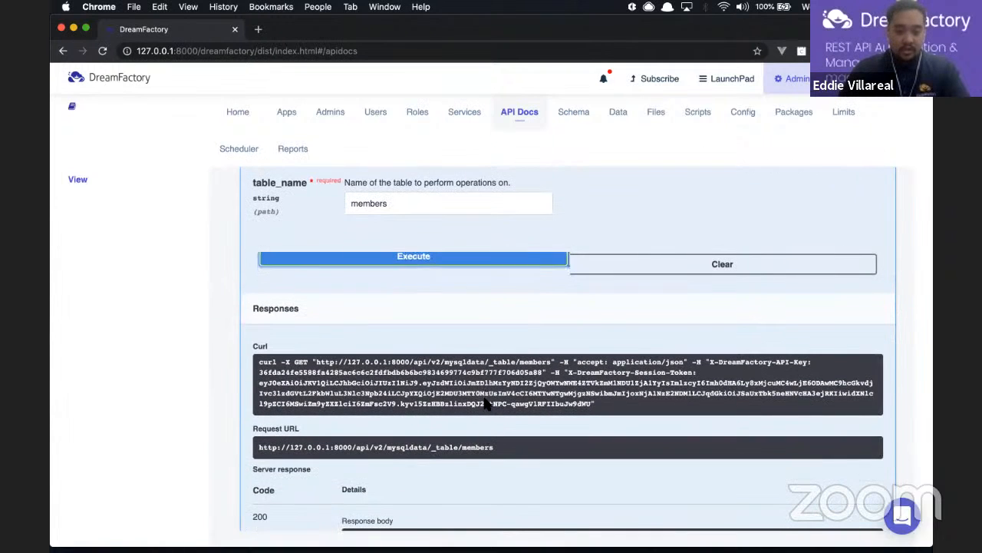
pyautogui.scroll(-2, 369, 429)
pyautogui.scroll(-1, 288, 461)
pyautogui.scroll(-8, 288, 461)
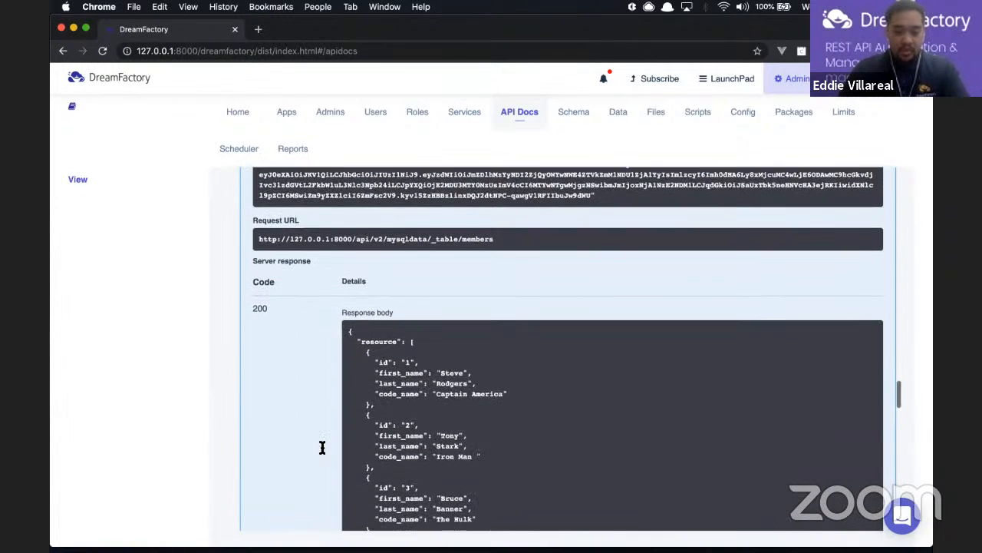
pyautogui.scroll(-1, 447, 450)
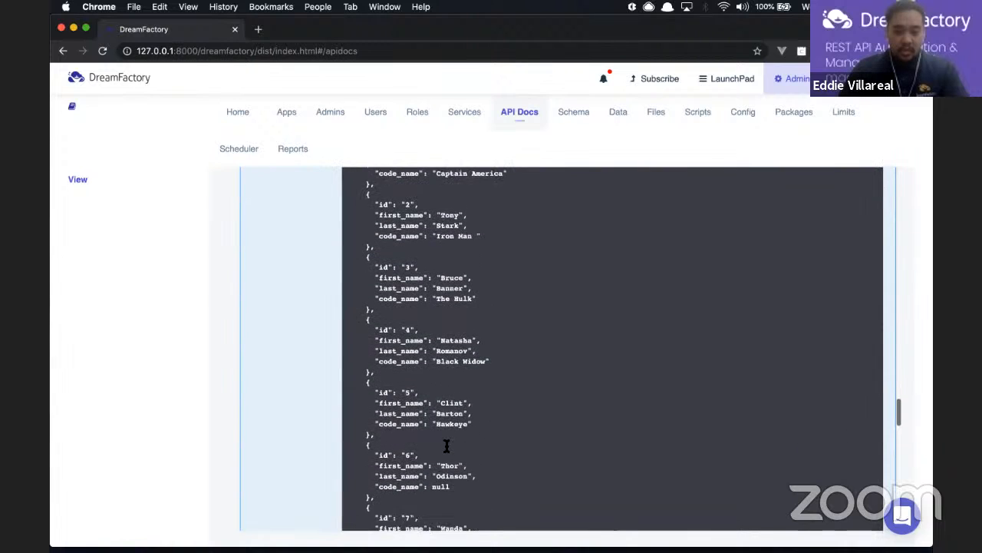
pyautogui.scroll(3, 515, 322)
pyautogui.scroll(-6, 515, 322)
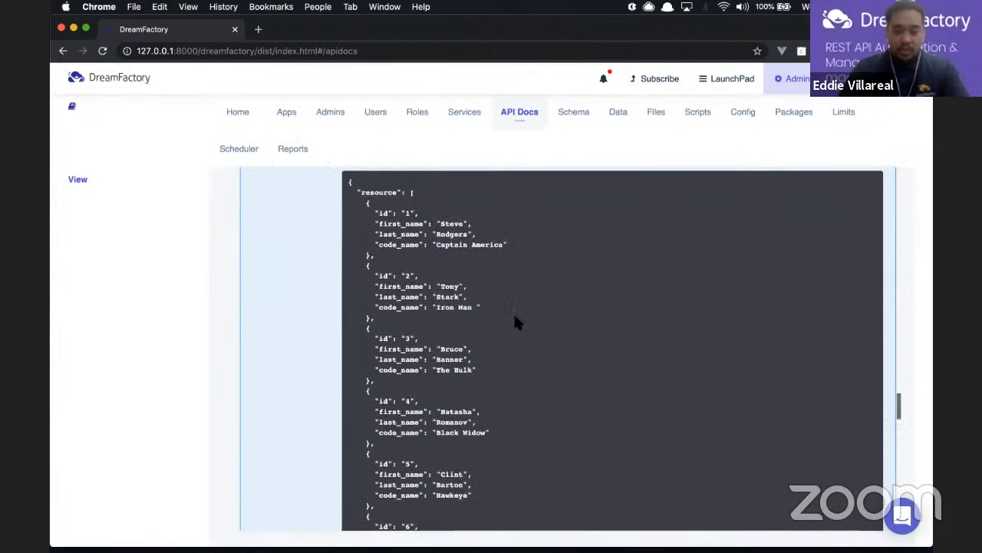
pyautogui.scroll(-5, 515, 323)
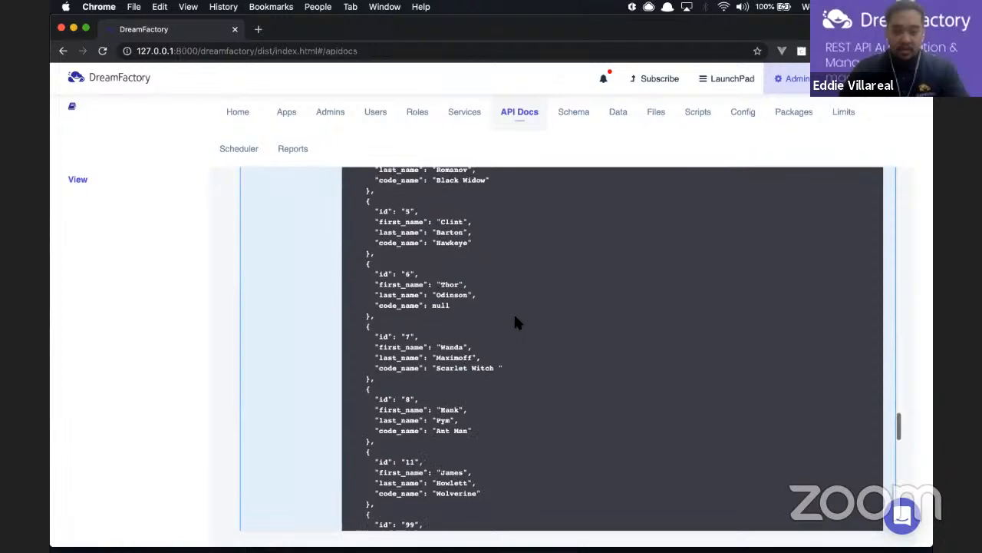
pyautogui.scroll(6, 515, 323)
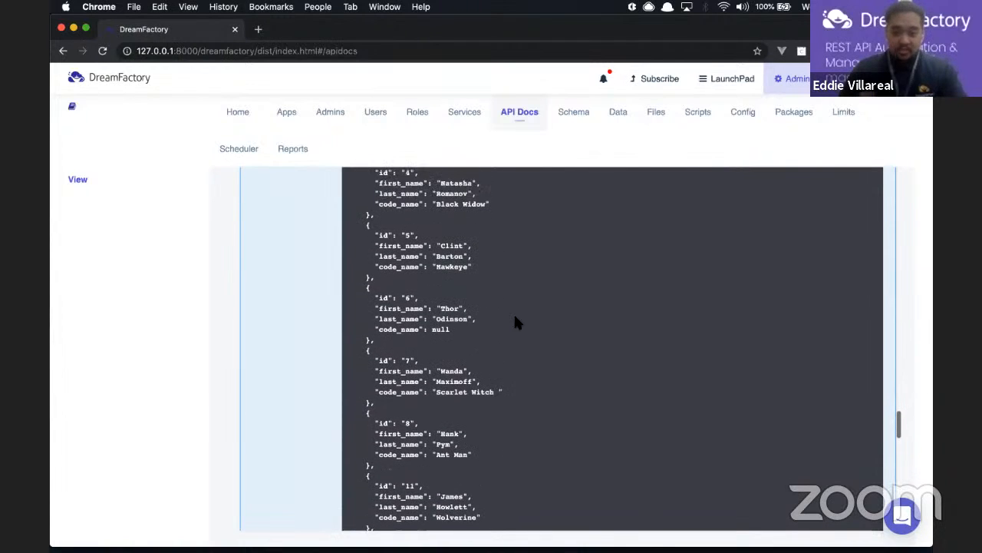
pyautogui.scroll(10, 515, 323)
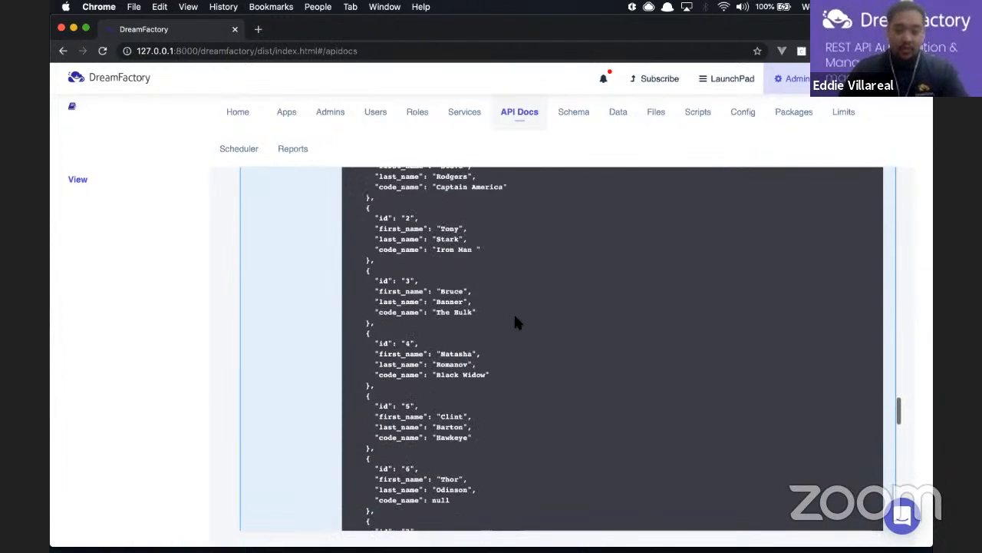
pyautogui.scroll(1, 515, 317)
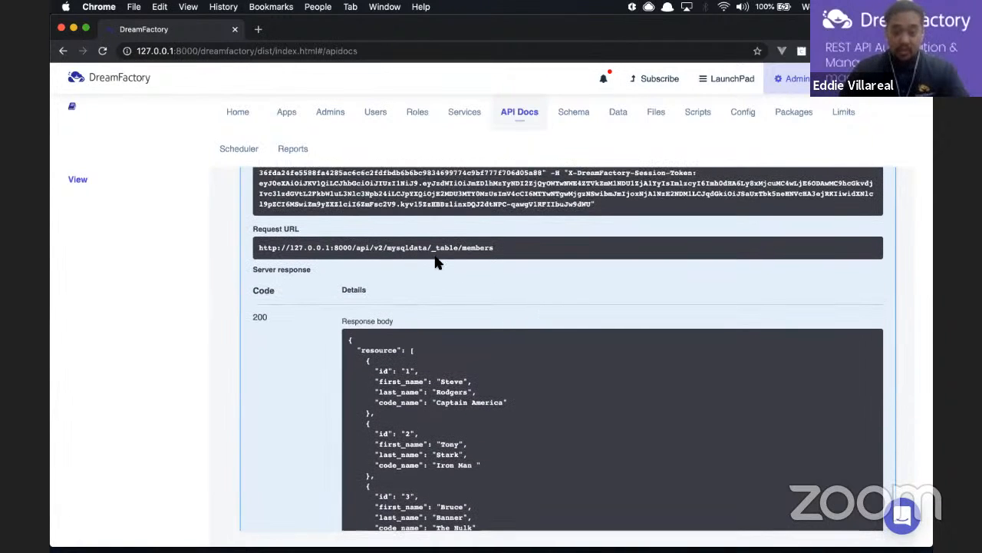
pyautogui.scroll(2, 577, 327)
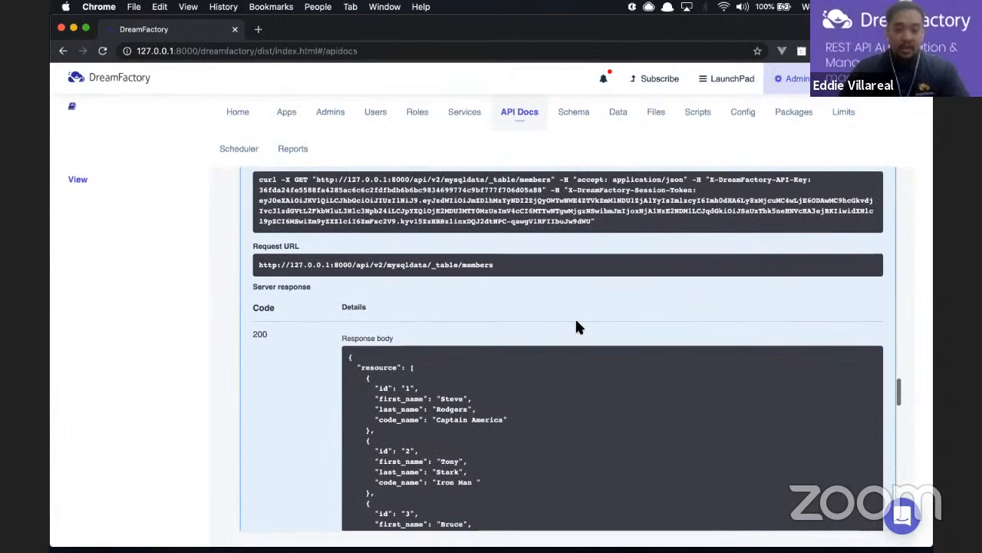
pyautogui.tripleClick(474, 264)
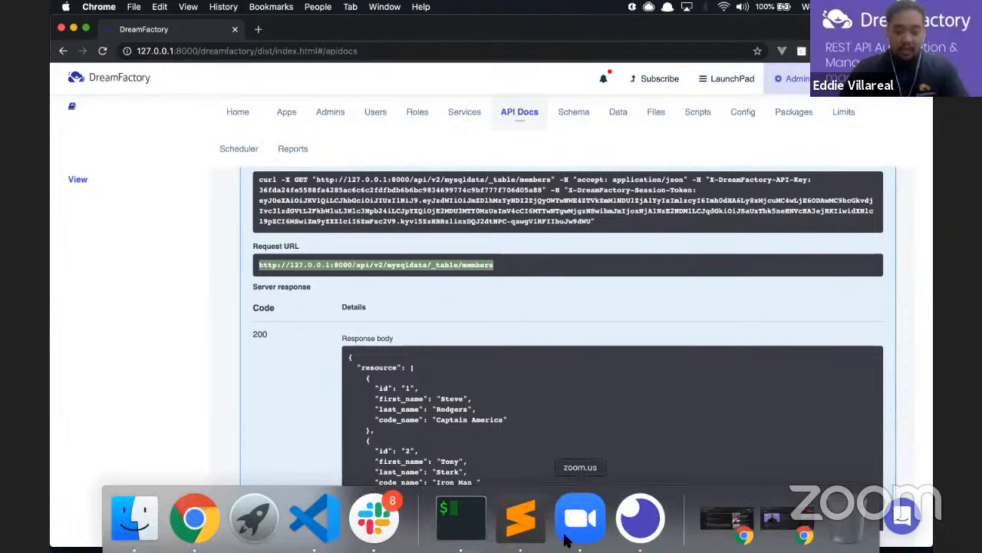
# In Insomnia, change the request URL to /api/v2/mysqldata/_table/members
pyautogui.click(640, 518)
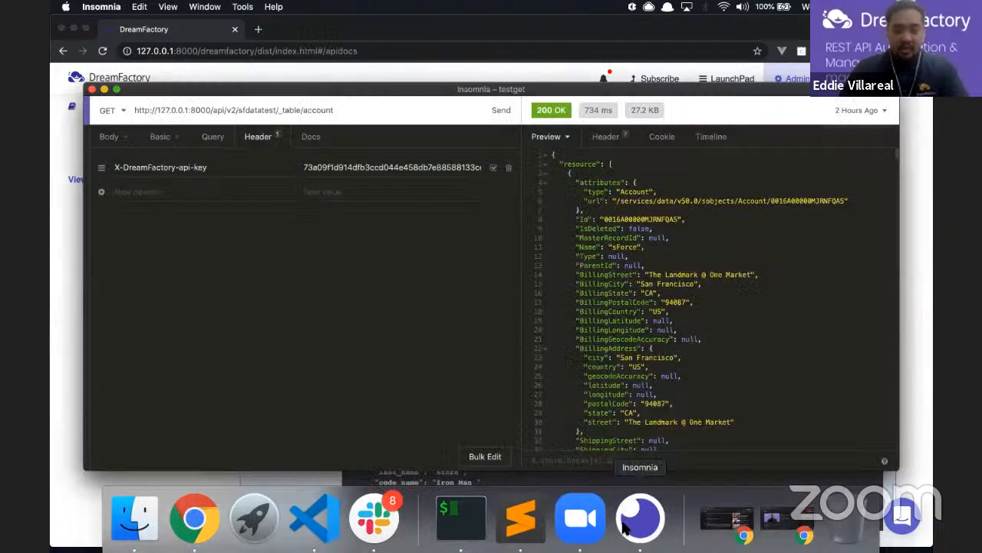
pyautogui.click(113, 138)
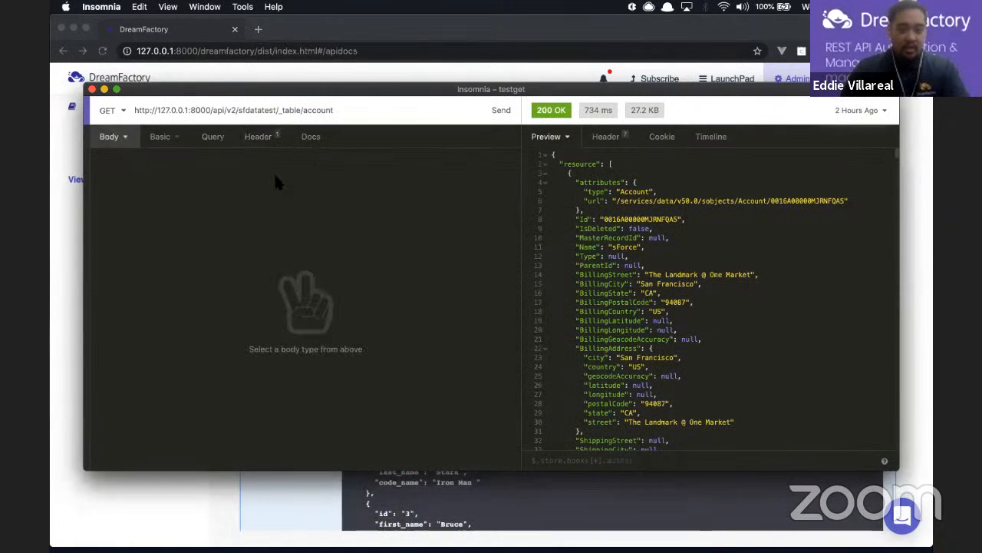
pyautogui.click(274, 110)
pyautogui.press('BackSpace')
pyautogui.press('BackSpace')
pyautogui.press('BackSpace')
pyautogui.press('BackSpace')
pyautogui.press('BackSpace')
pyautogui.press('BackSpace')
pyautogui.press('BackSpace')
pyautogui.press('BackSpace')
pyautogui.press('BackSpace')
pyautogui.press('BackSpace')
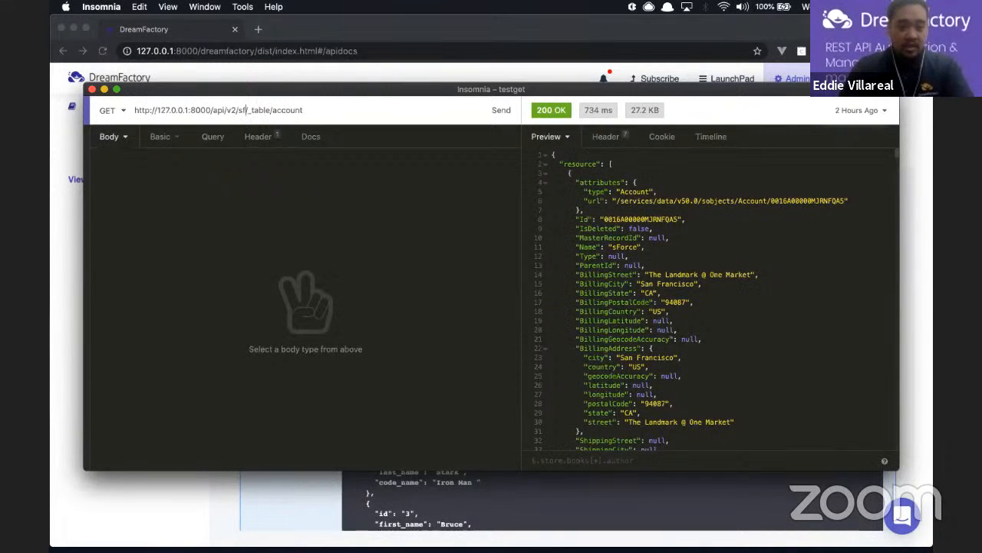
pyautogui.write('mysqldata')
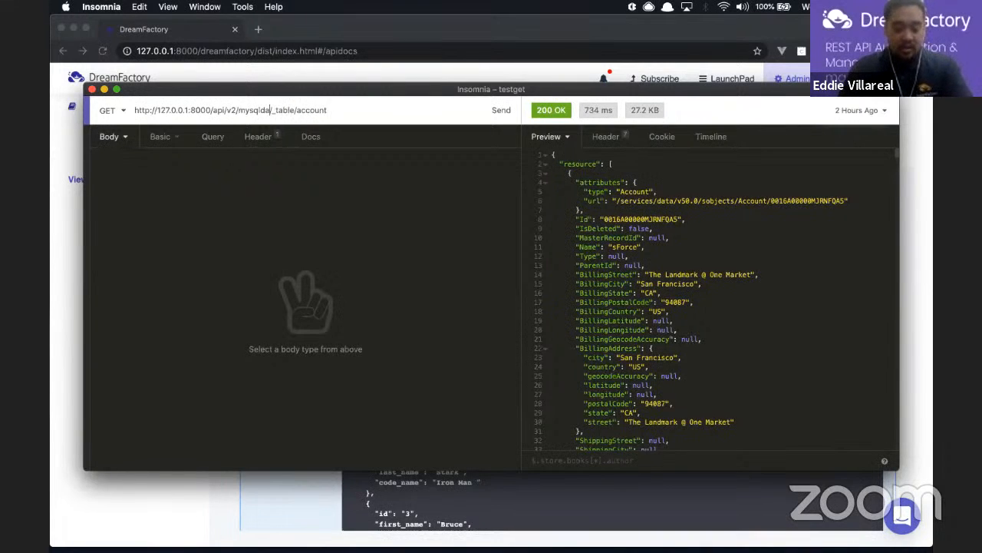
pyautogui.click(334, 109)
pyautogui.press('BackSpace')
pyautogui.press('BackSpace')
pyautogui.press('BackSpace')
pyautogui.press('BackSpace')
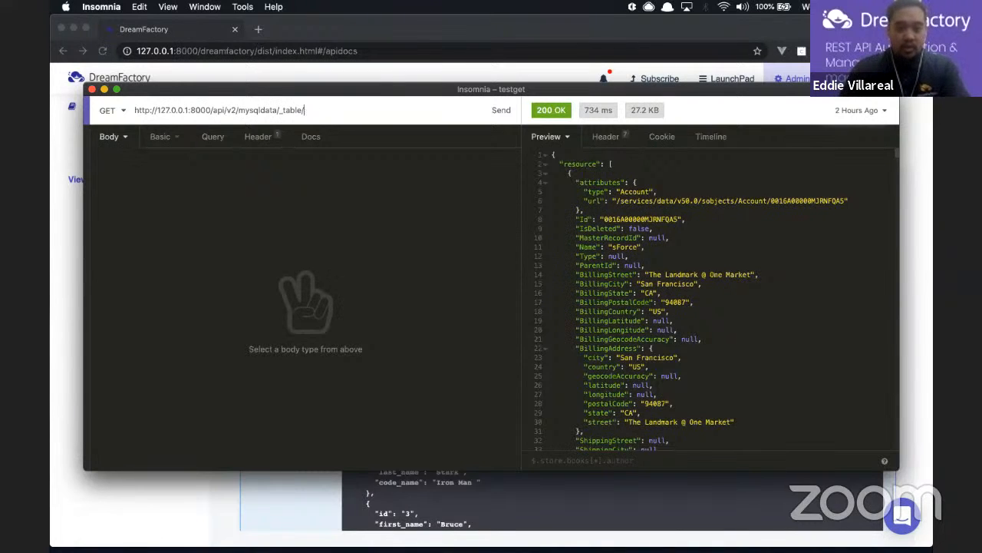
pyautogui.write('members')
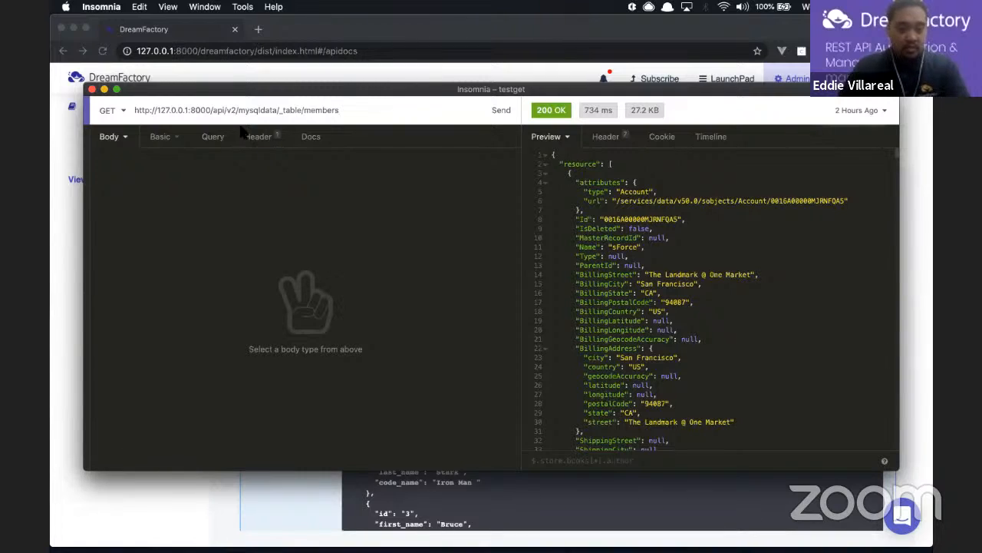
# Send the request with Basic auth, check the member records, and return to DreamFactory
pyautogui.click(161, 138)
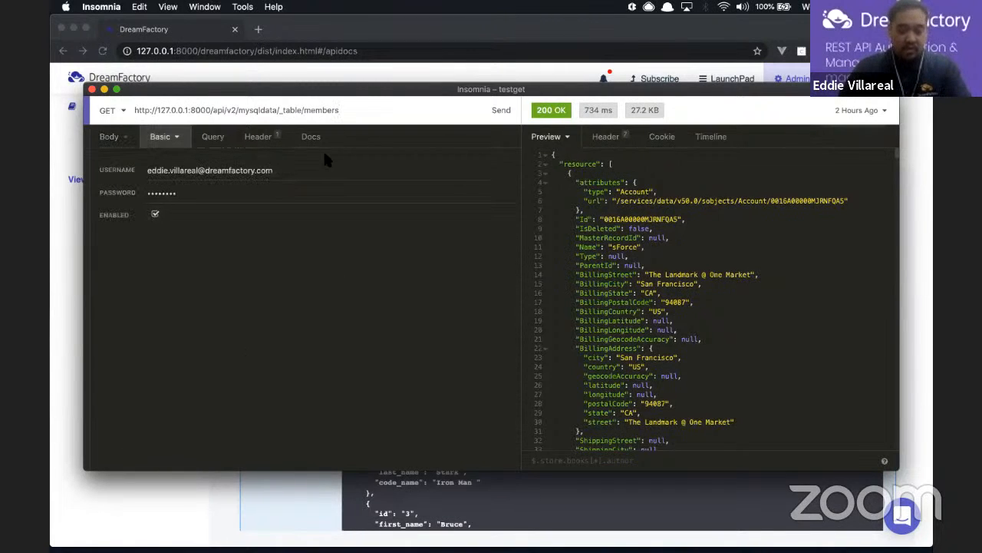
pyautogui.click(503, 112)
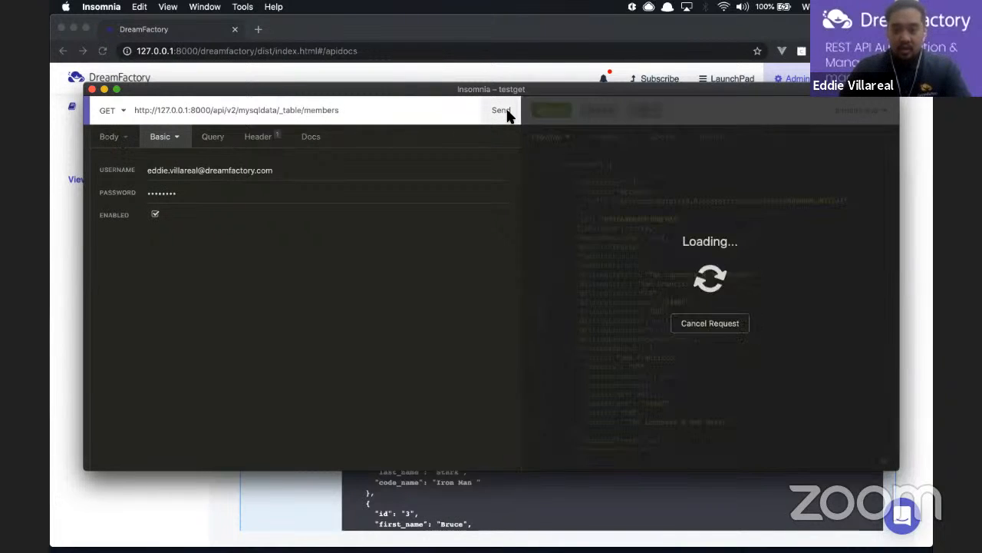
pyautogui.scroll(-3, 682, 304)
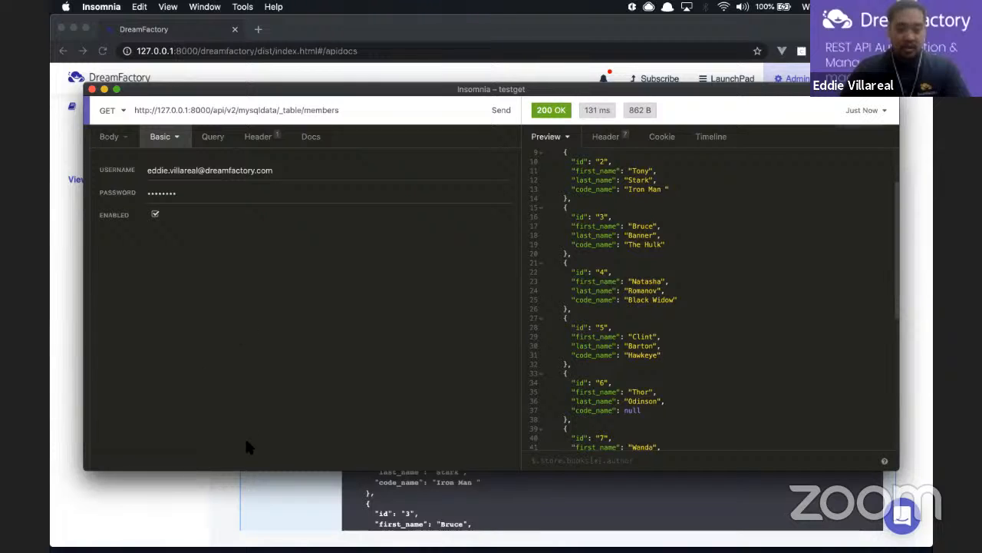
pyautogui.click(240, 496)
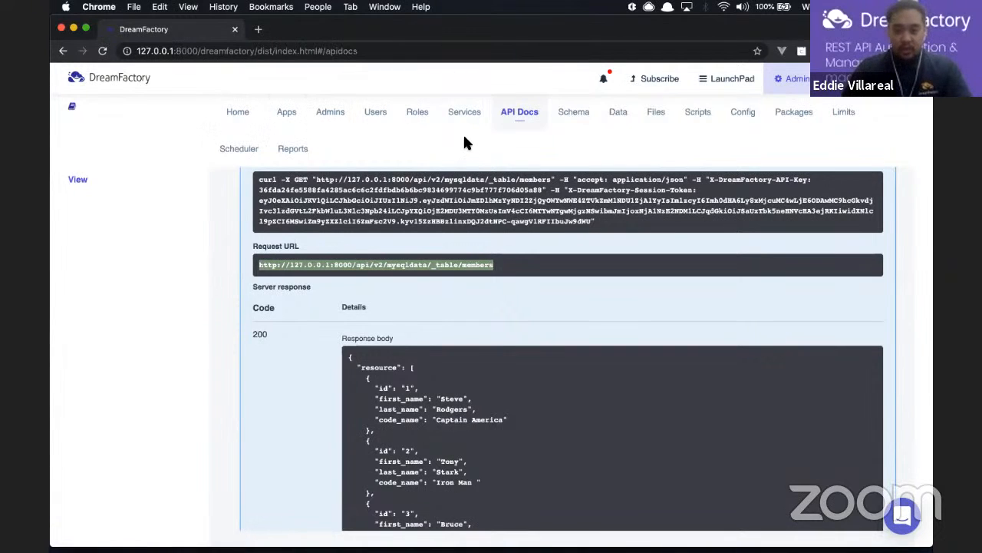
# Open the Roles section, which currently lists no roles
pyautogui.click(415, 121)
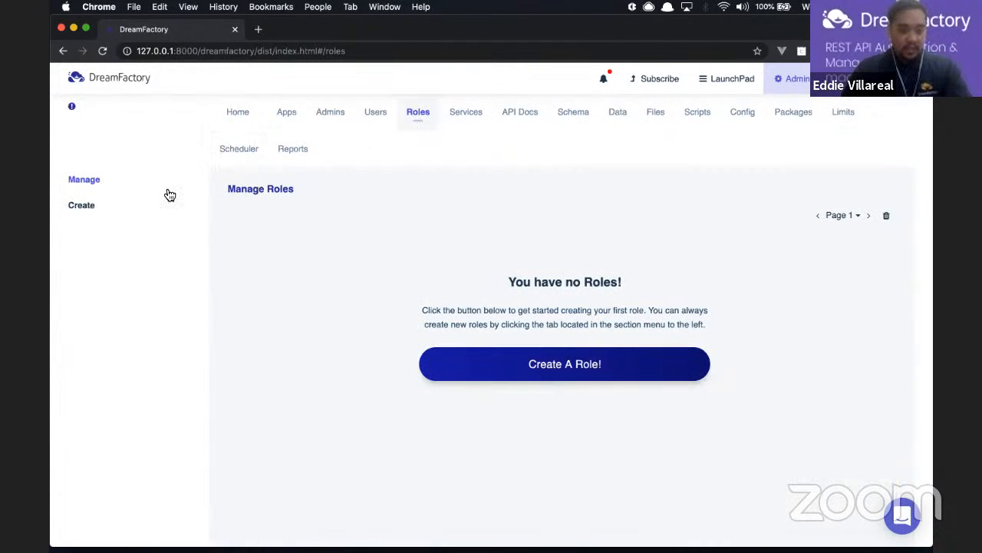
# Create an active role named mysqldata with description 'Testing...' and proceed to access rules
pyautogui.click(84, 209)
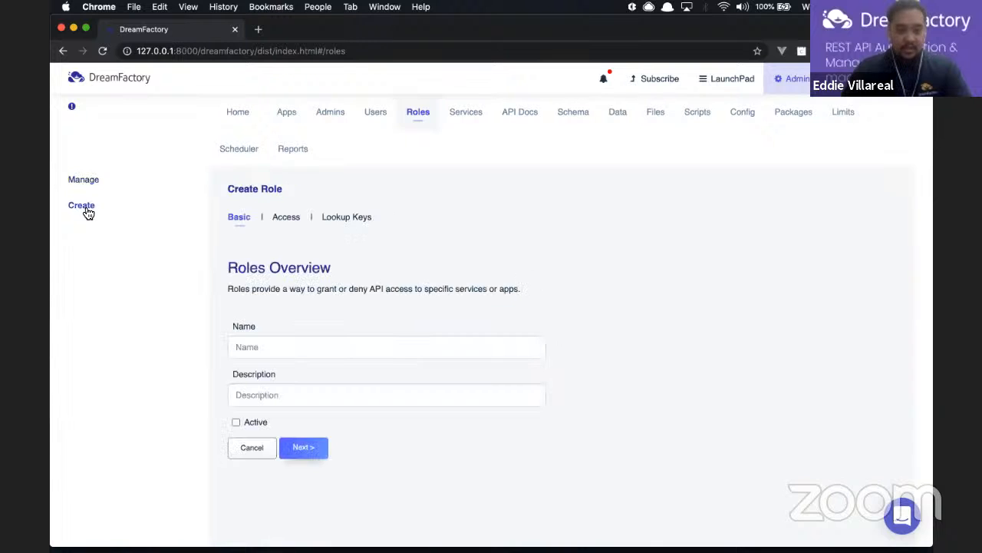
pyautogui.click(402, 346)
pyautogui.write('my')
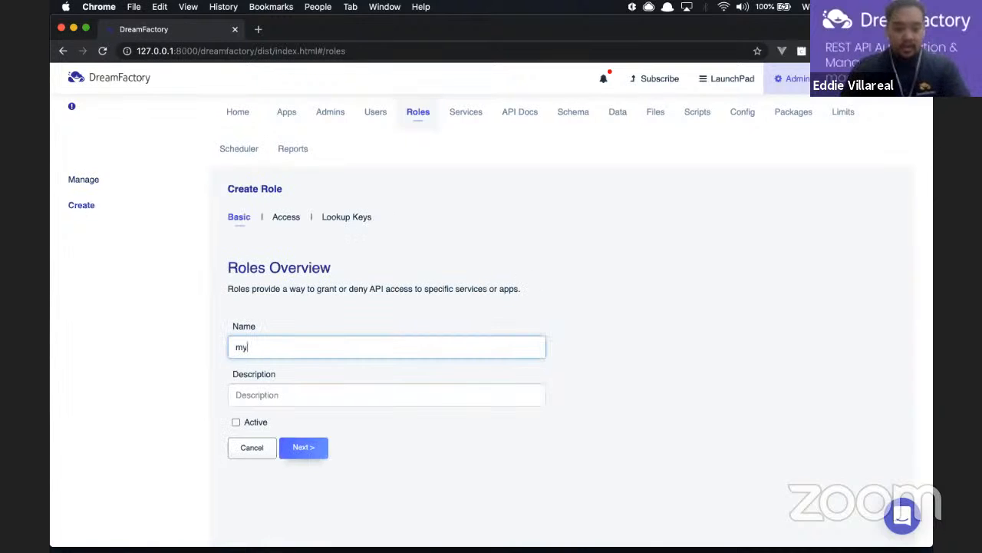
pyautogui.write('sqldata')
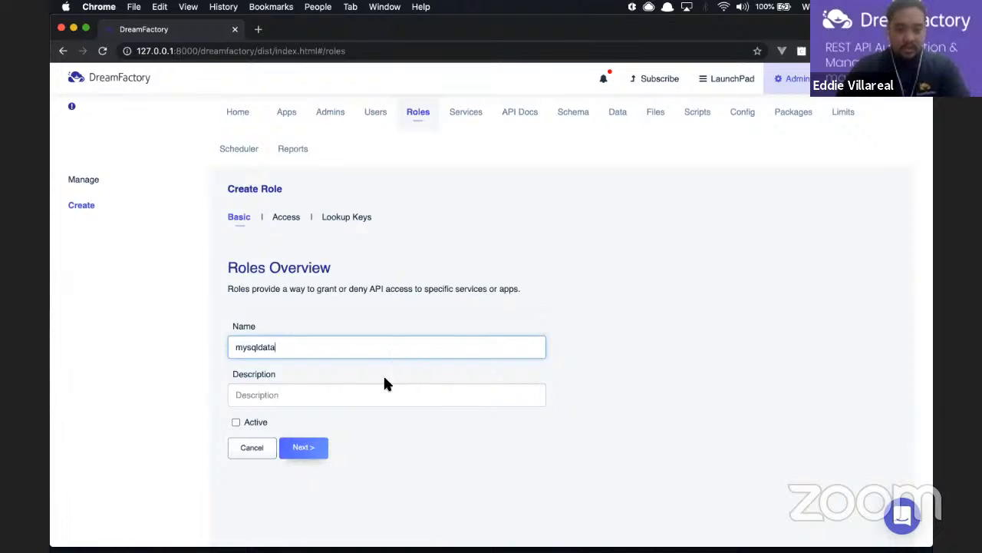
pyautogui.click(298, 387)
pyautogui.write('Testing...')
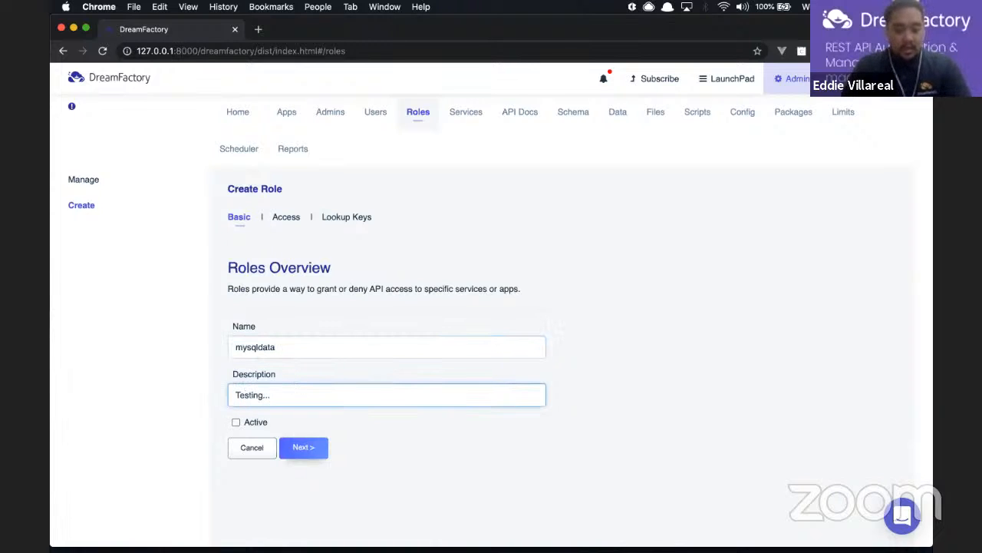
pyautogui.click(234, 421)
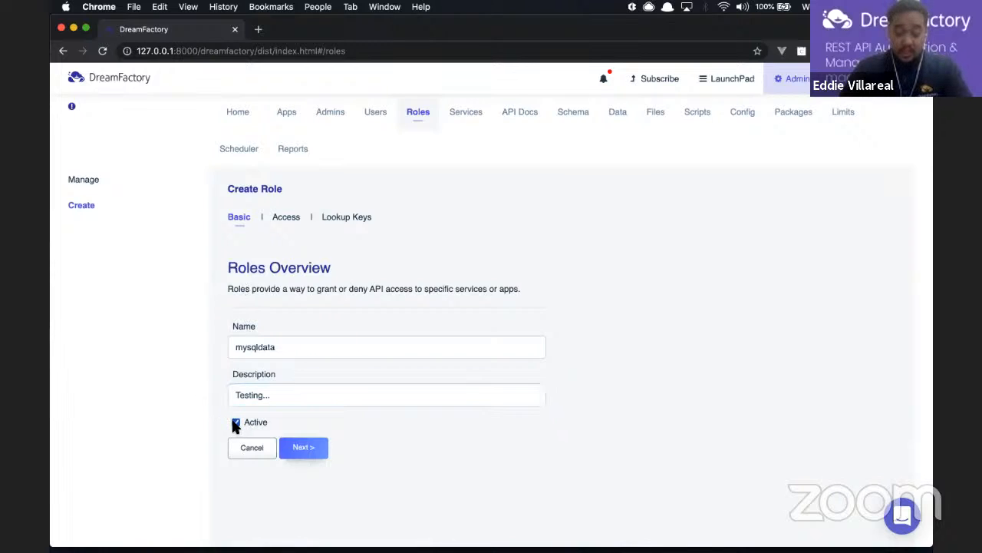
pyautogui.click(322, 446)
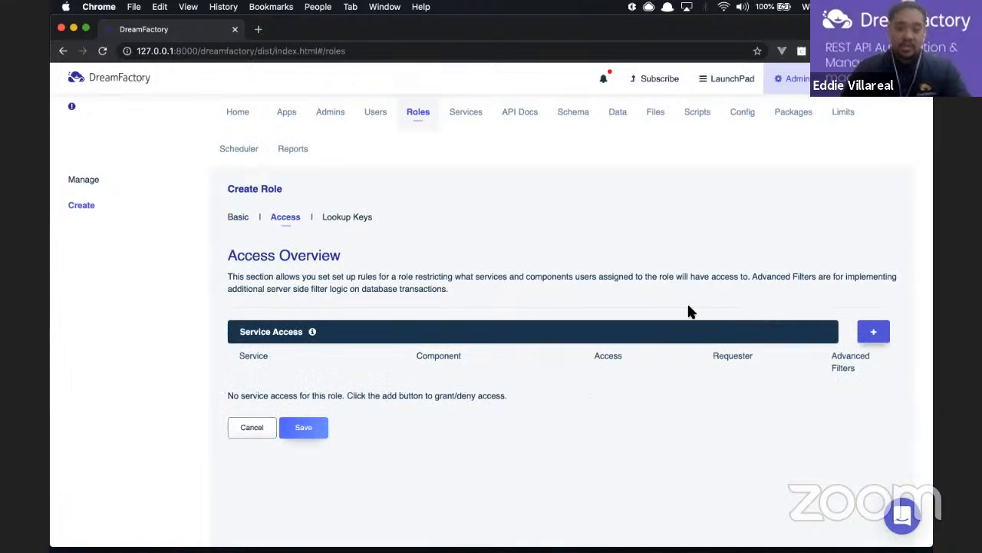
# Add an access rule allowing all five HTTP methods on the mysqldata service
pyautogui.click(872, 333)
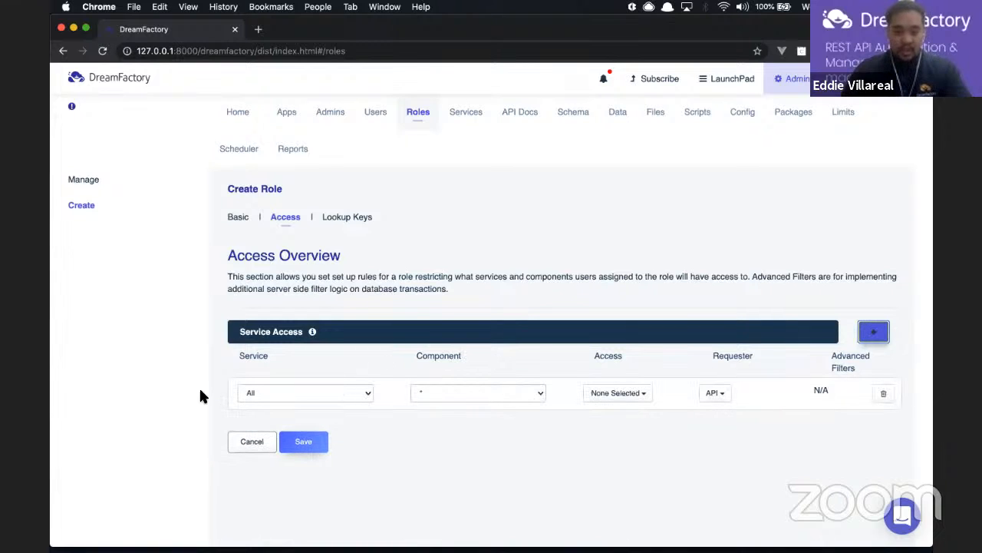
pyautogui.click(343, 393)
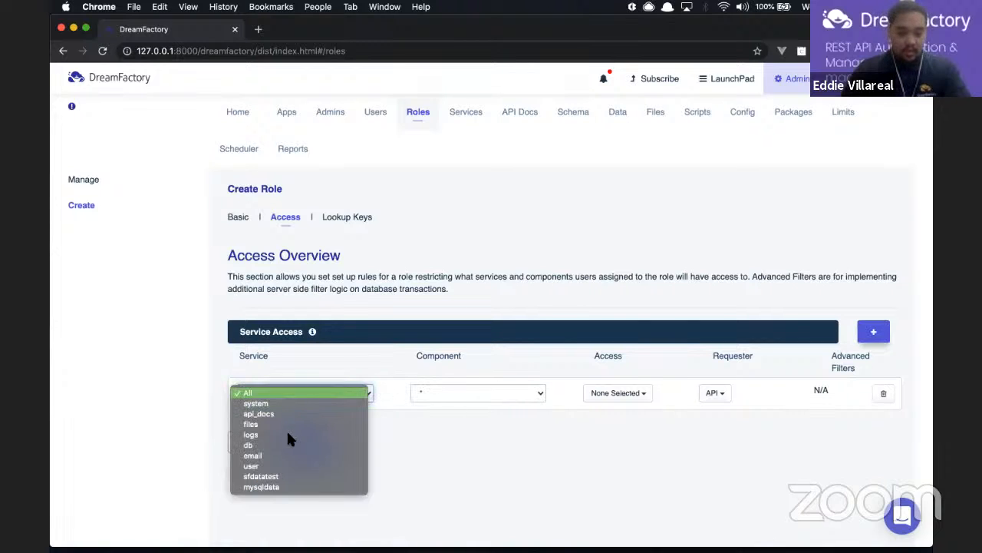
pyautogui.click(280, 487)
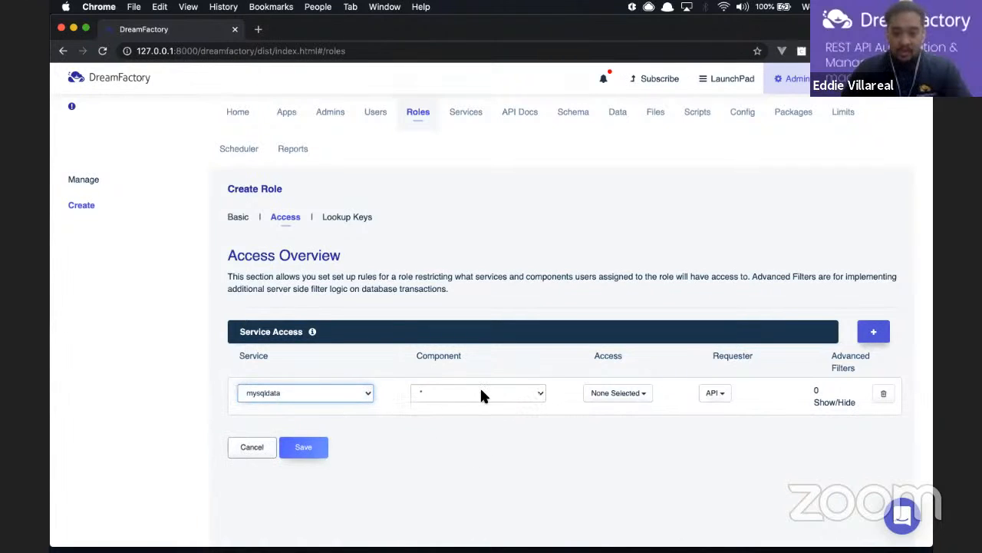
pyautogui.click(618, 395)
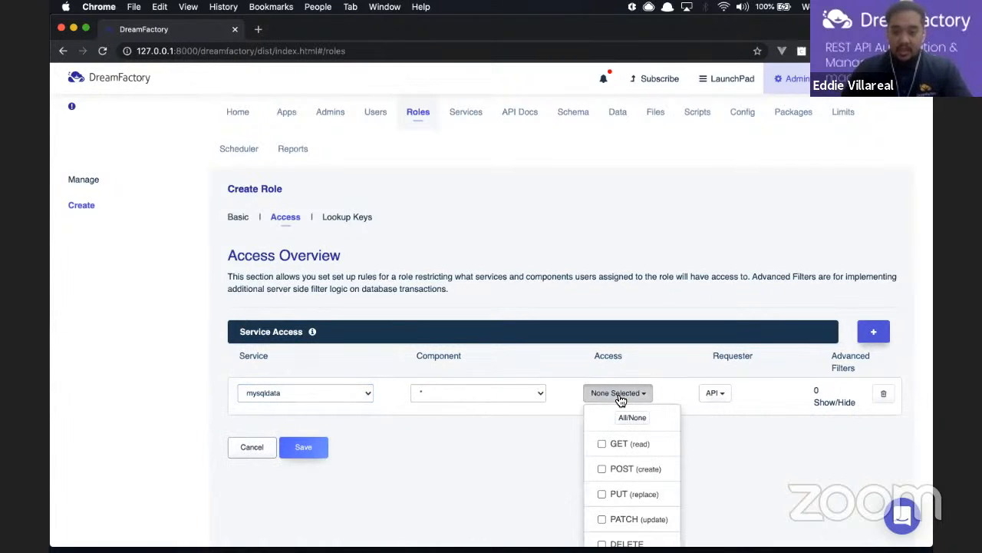
pyautogui.scroll(-1, 622, 402)
pyautogui.scroll(-1, 624, 414)
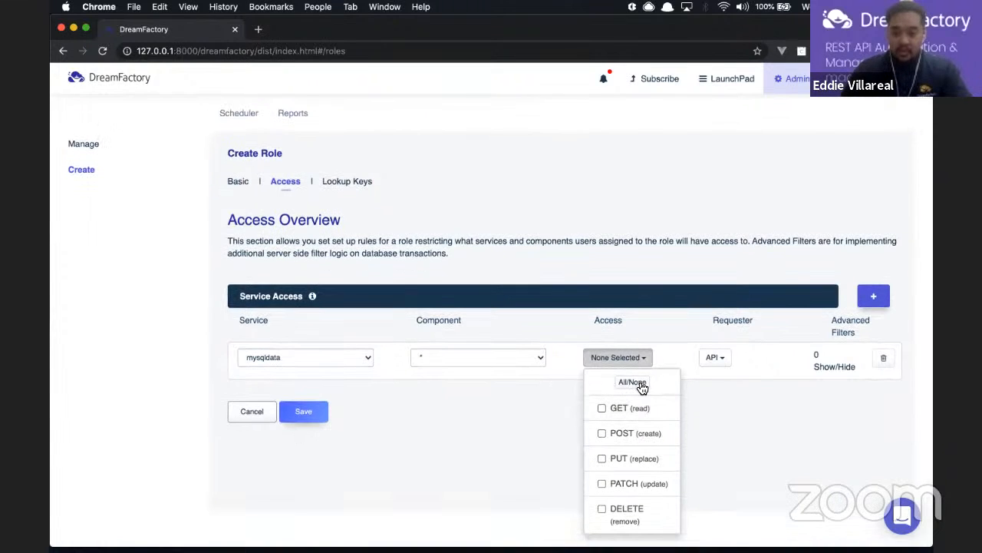
pyautogui.click(642, 388)
# Also allow script requesters, save the role, and go to the Apps list
pyautogui.click(718, 358)
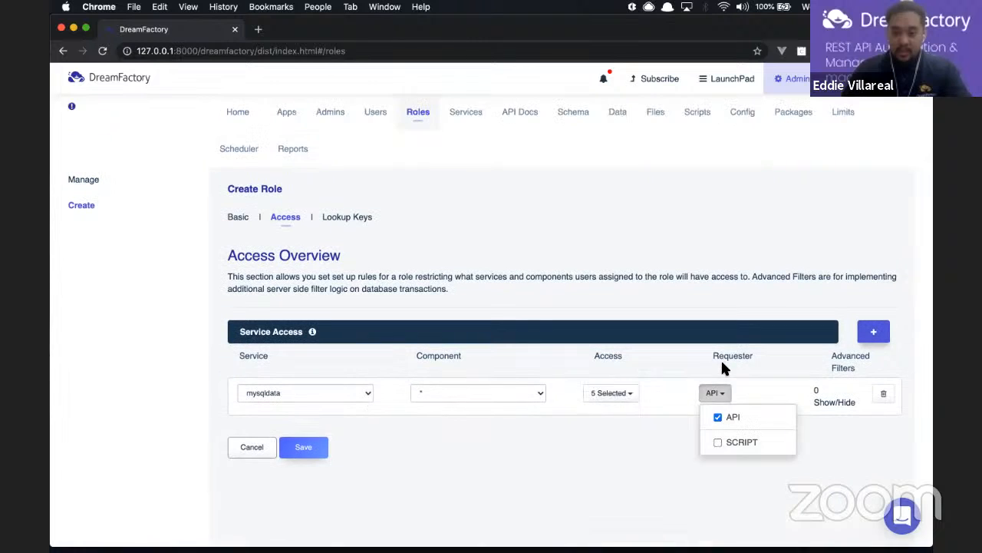
pyautogui.click(720, 443)
pyautogui.click(568, 421)
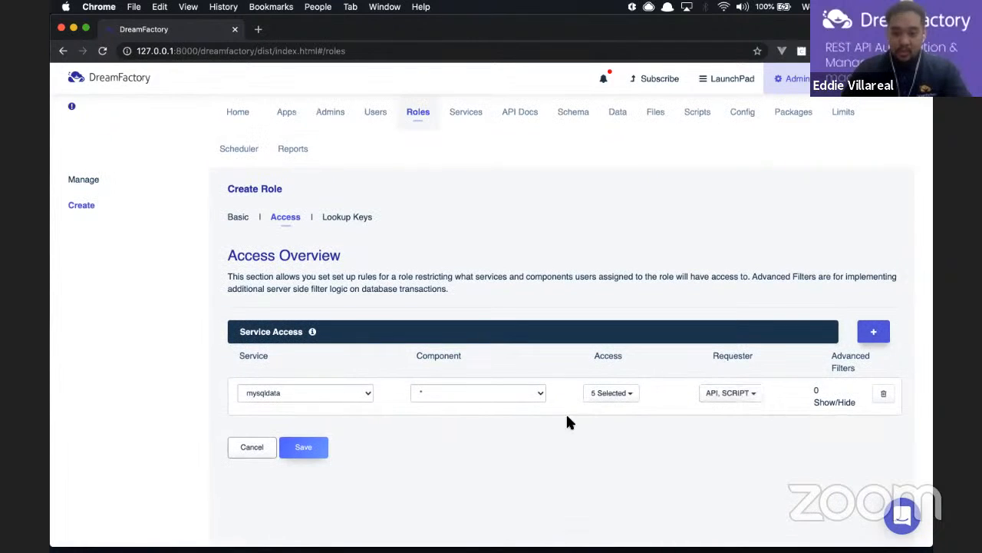
pyautogui.click(305, 447)
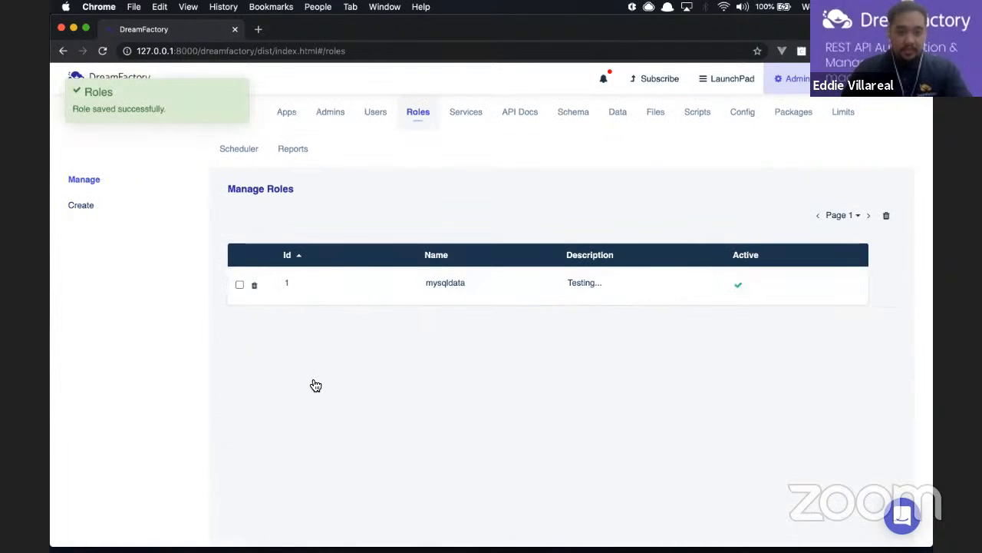
pyautogui.click(290, 116)
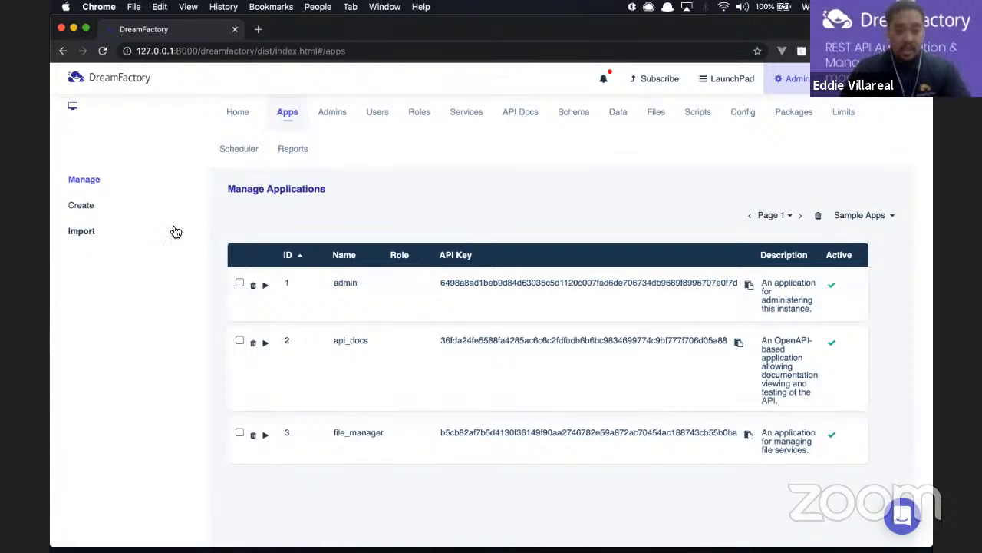
# Create the active app 'mysqldata' described 'Testing.' with default role mysqldata, then copy its API key
pyautogui.click(82, 206)
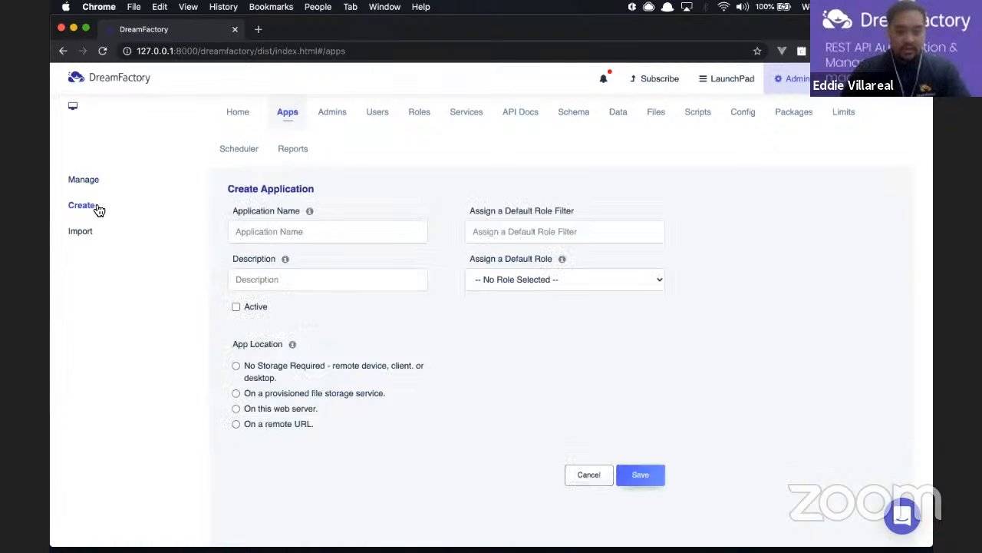
pyautogui.click(299, 222)
pyautogui.write('mysq')
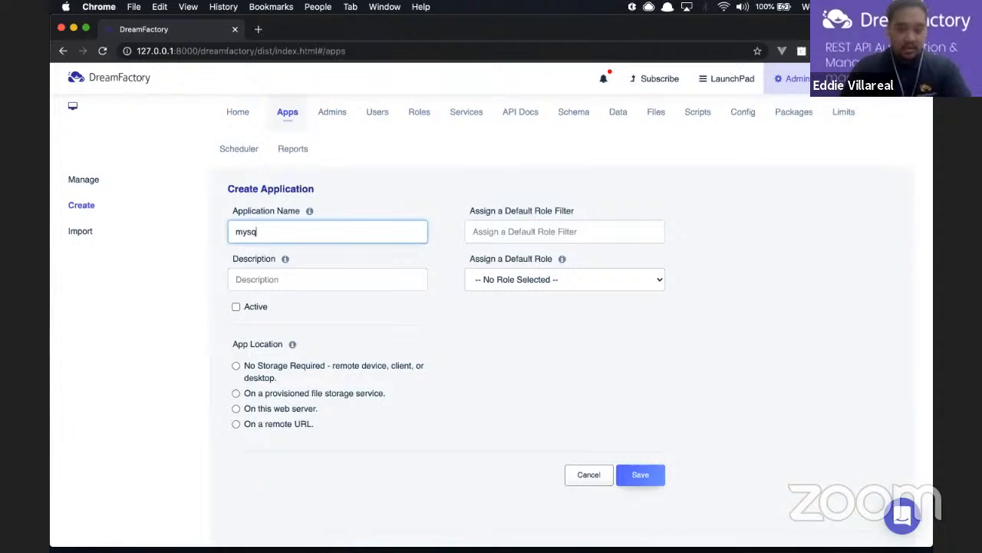
pyautogui.write('ldata')
pyautogui.click(284, 278)
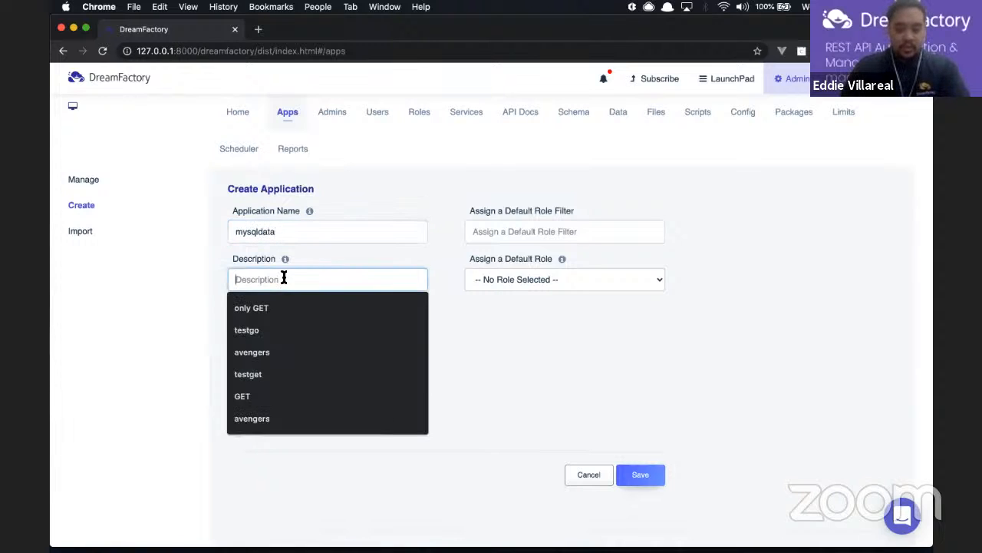
pyautogui.write('Testing...')
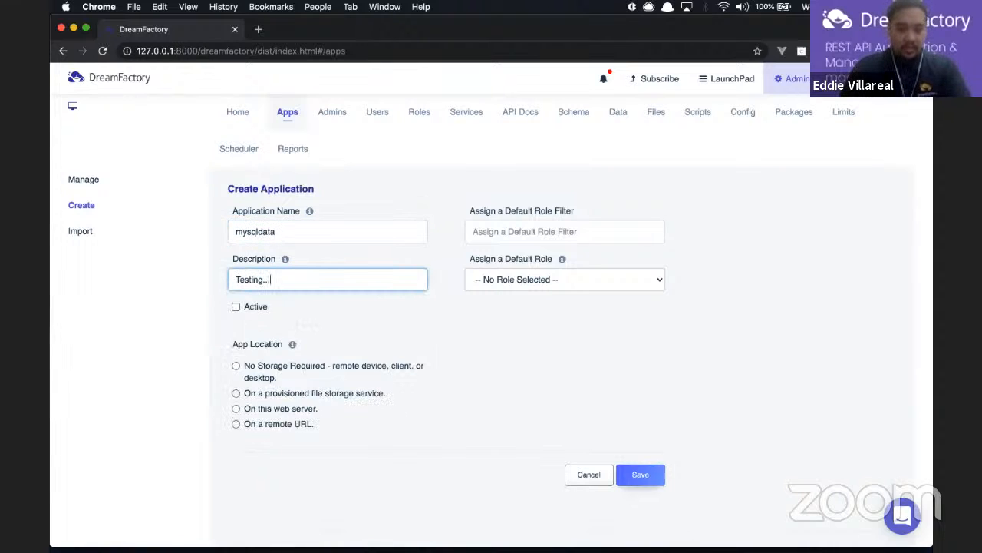
pyautogui.click(237, 306)
pyautogui.click(527, 279)
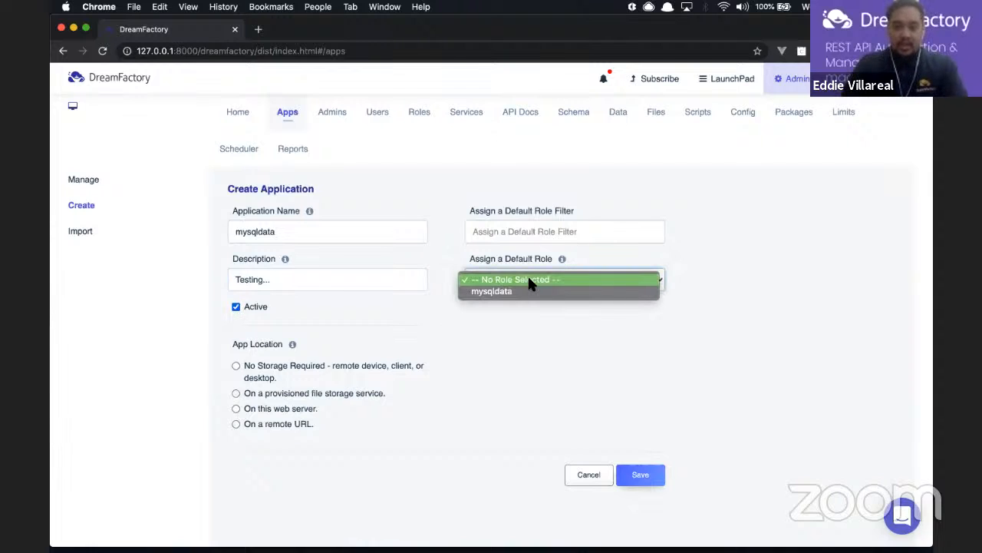
pyautogui.click(529, 292)
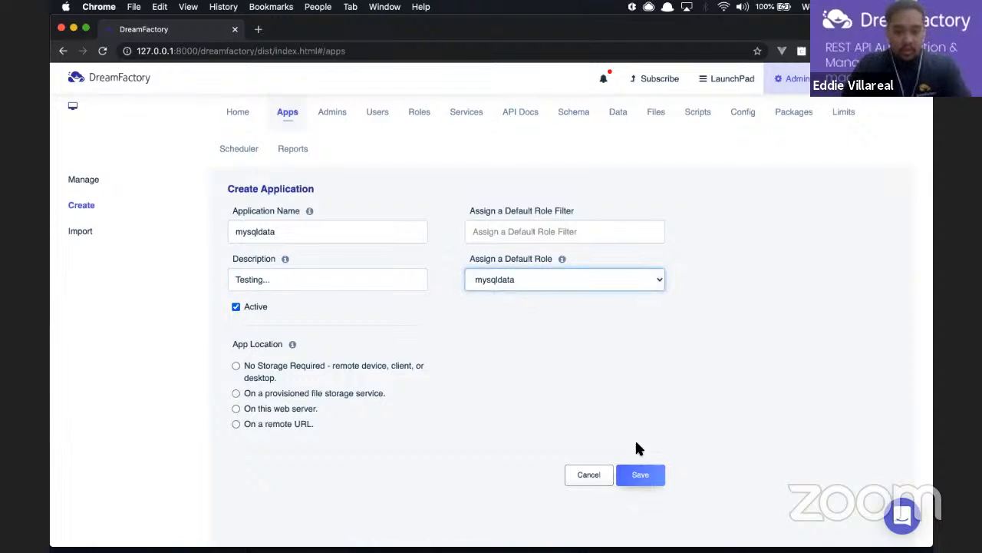
pyautogui.click(643, 478)
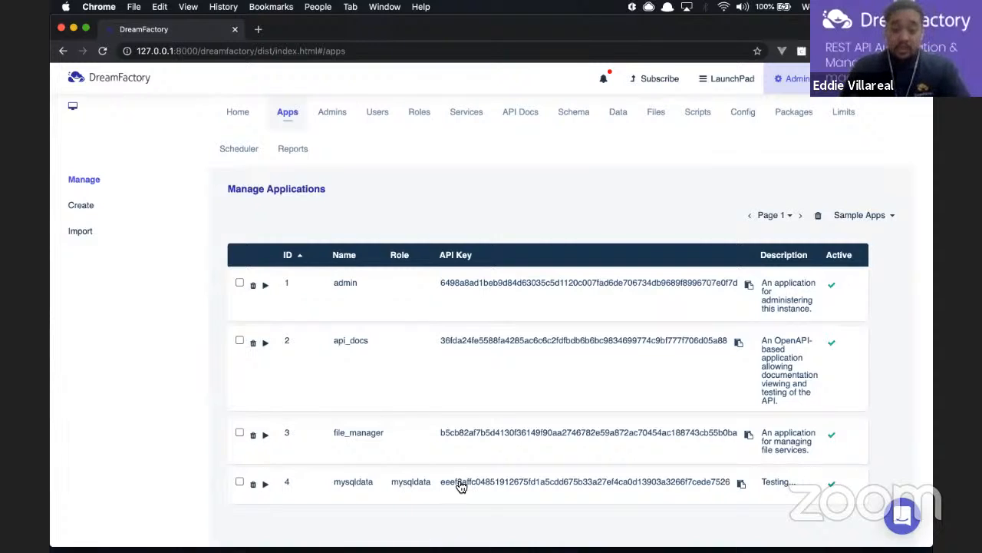
pyautogui.click(742, 488)
# In Insomnia, replace the old API key header value with the new application's key
pyautogui.moveTo(579, 538)
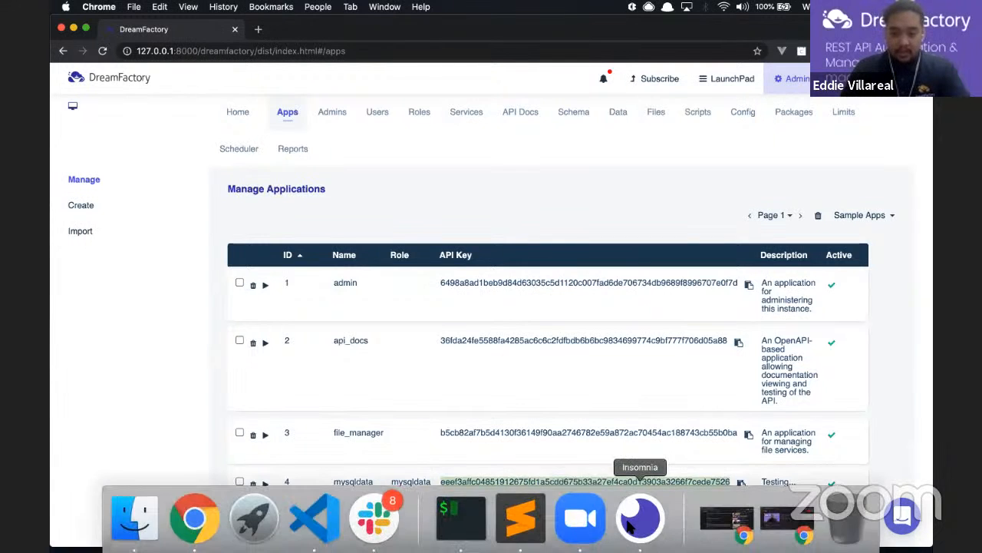
pyautogui.click(629, 525)
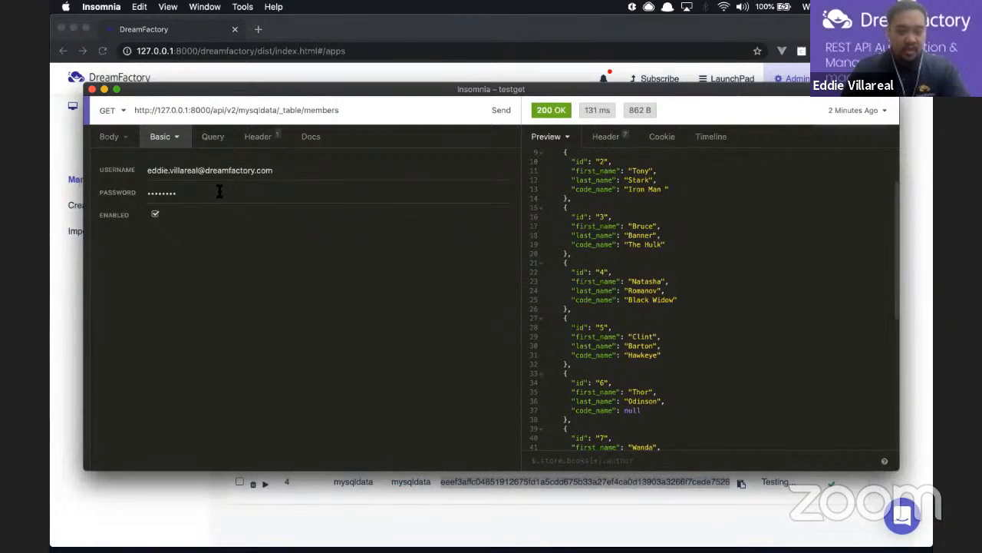
pyautogui.click(259, 137)
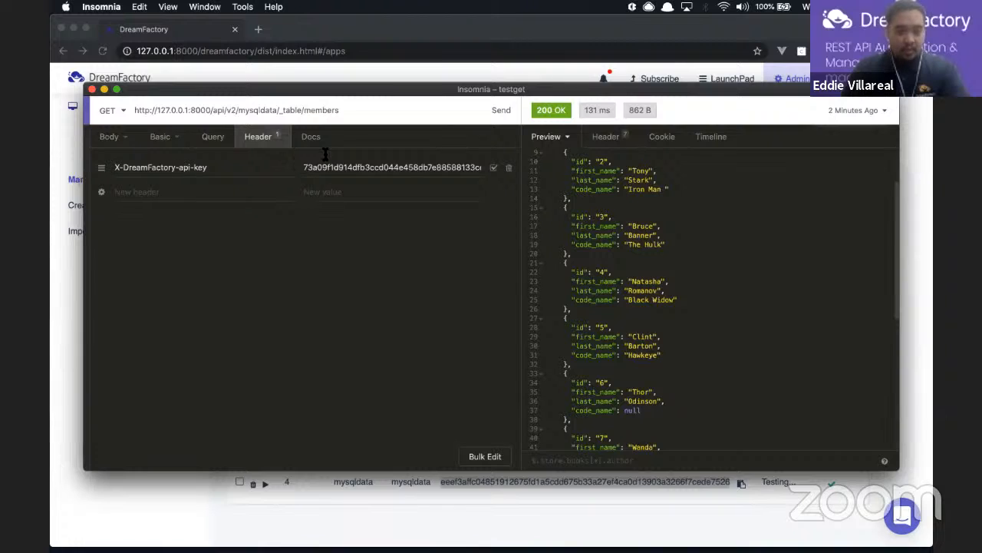
pyautogui.click(482, 167)
pyautogui.click(480, 167)
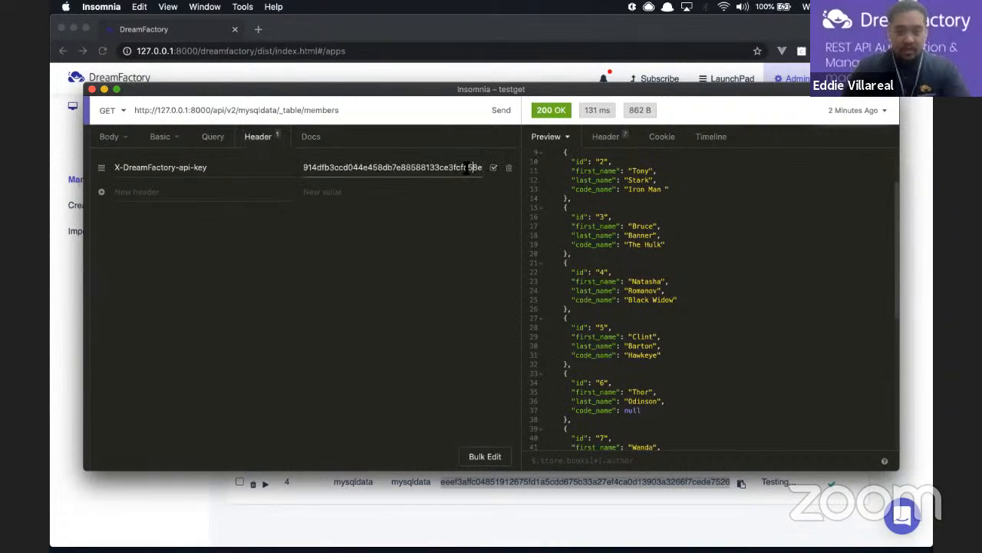
pyautogui.doubleClick(438, 169)
pyautogui.click(439, 169)
pyautogui.doubleClick(439, 172)
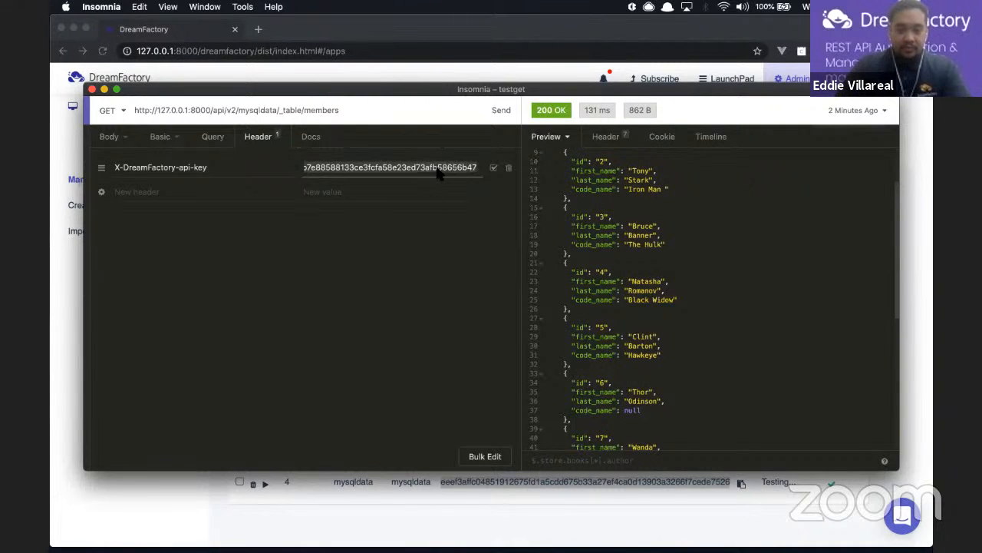
pyautogui.press('BackSpace')
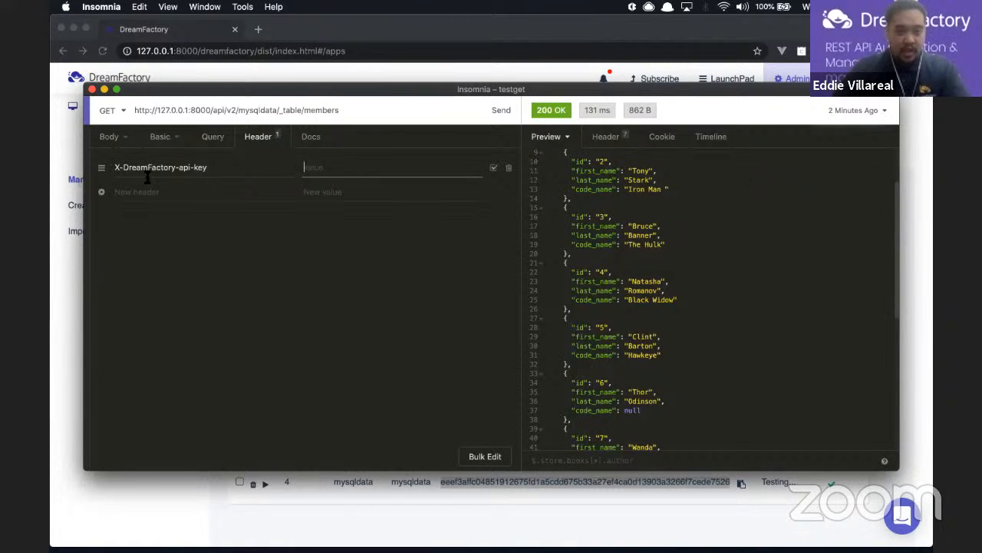
pyautogui.click(351, 168)
pyautogui.press('super+v')
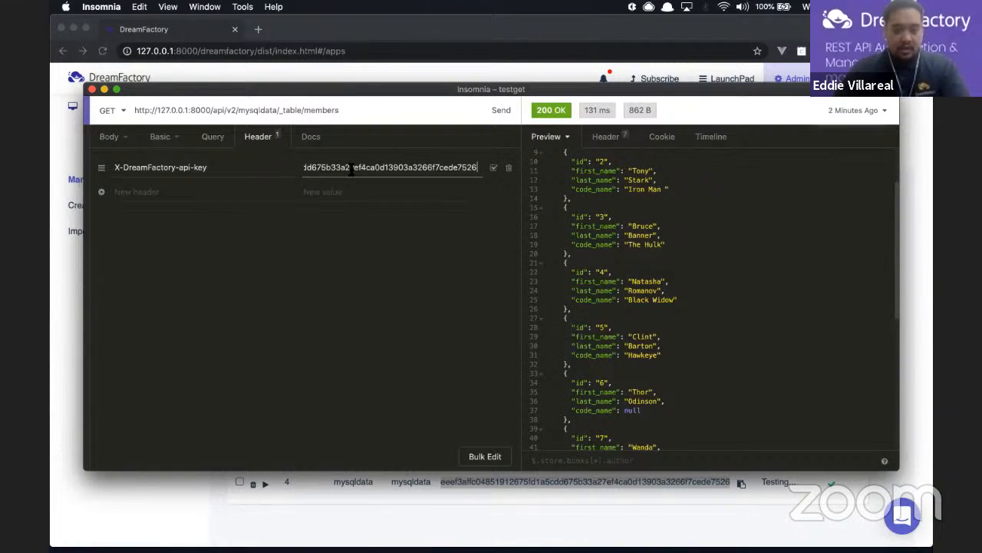
# Disable basic authentication on the members request and clear the API key header value
pyautogui.click(166, 141)
pyautogui.click(155, 214)
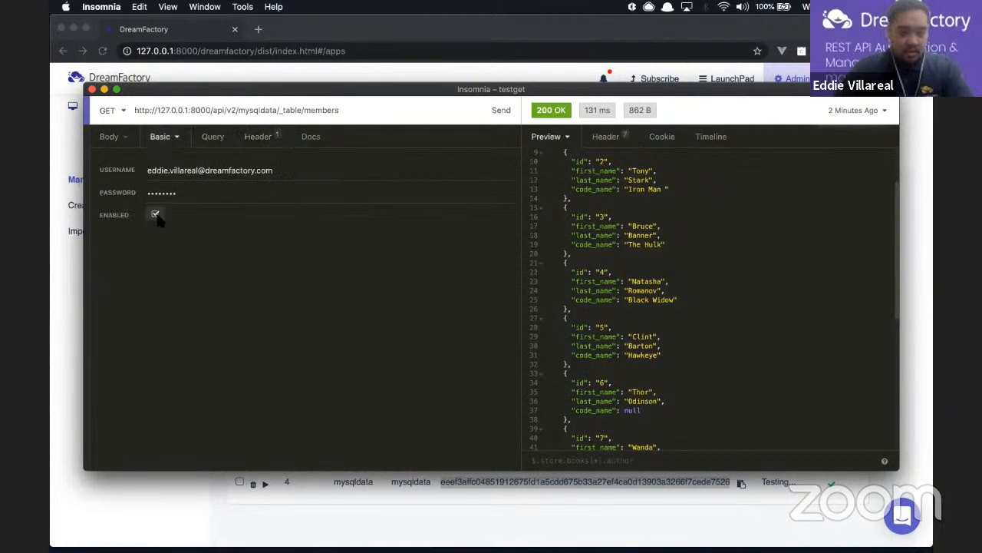
pyautogui.click(349, 166)
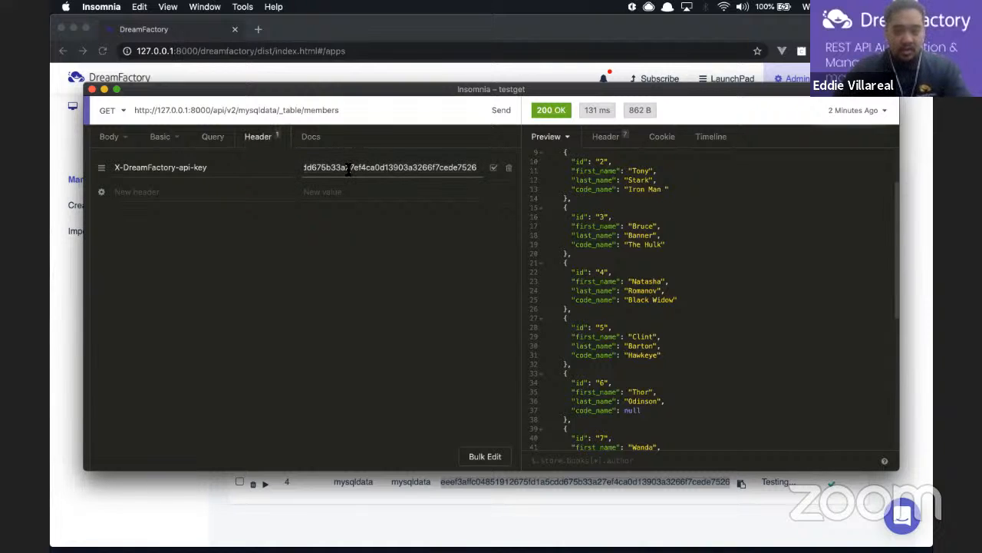
pyautogui.press('super+a')
pyautogui.press('BackSpace')
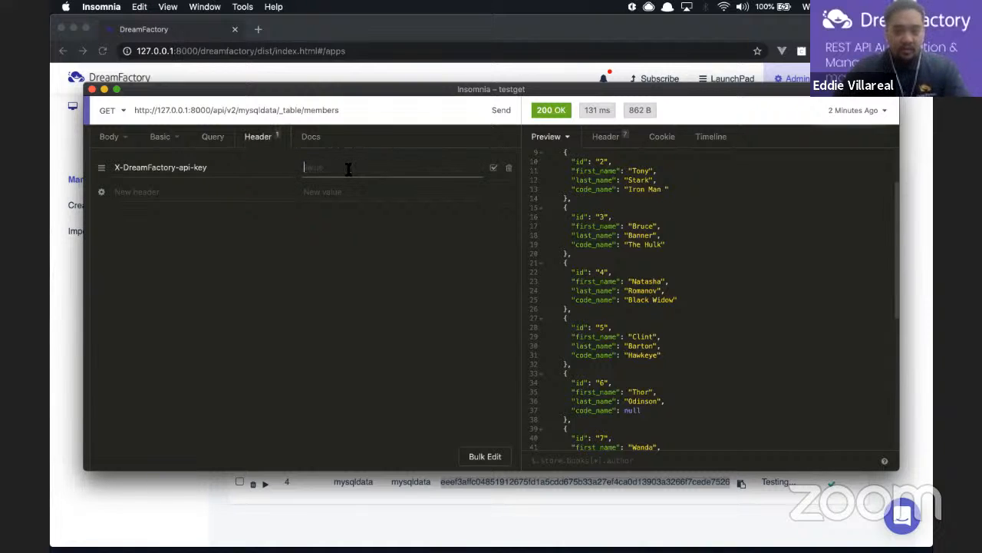
# Send the members request without a key (400 error), then with the pasted key (200 OK), then return to DreamFactory
pyautogui.click(501, 112)
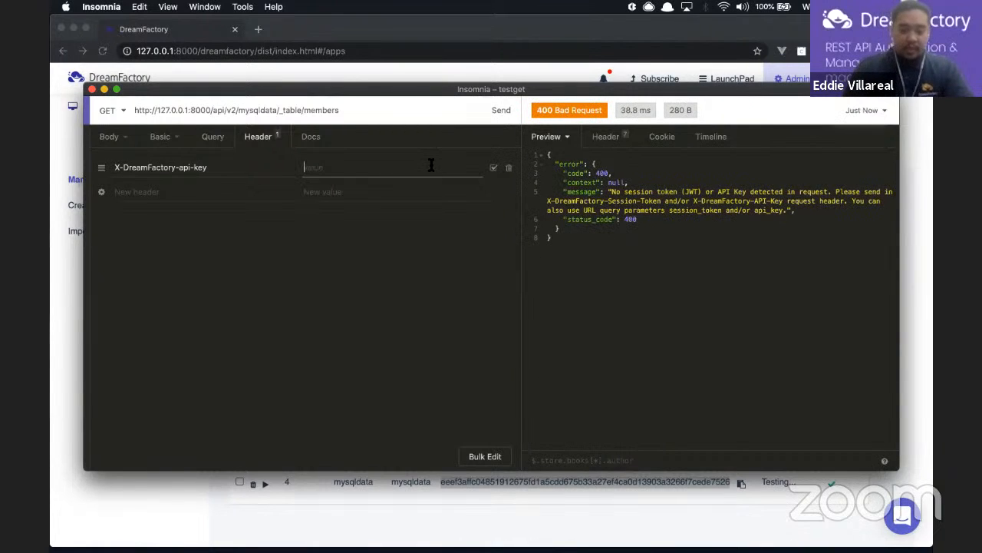
pyautogui.press('super+v')
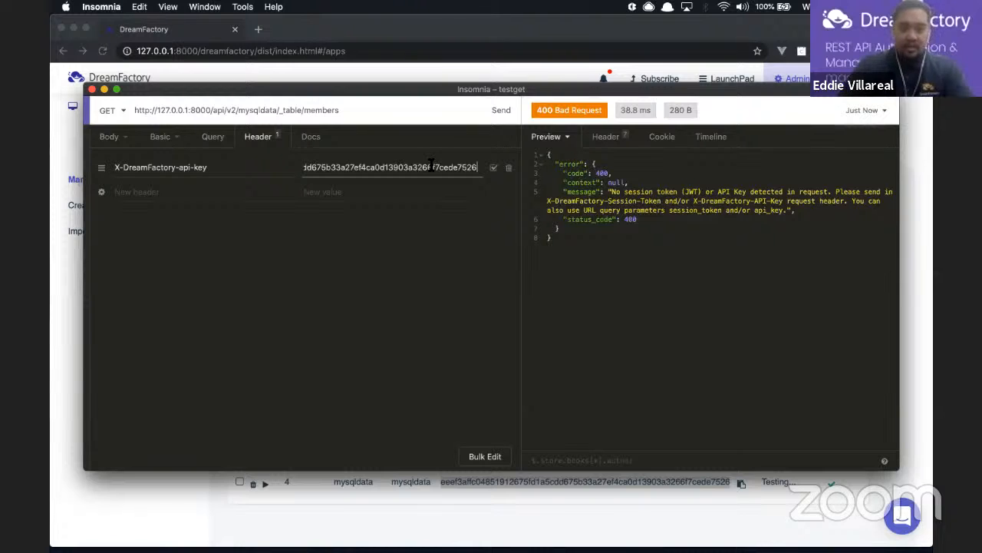
pyautogui.click(503, 111)
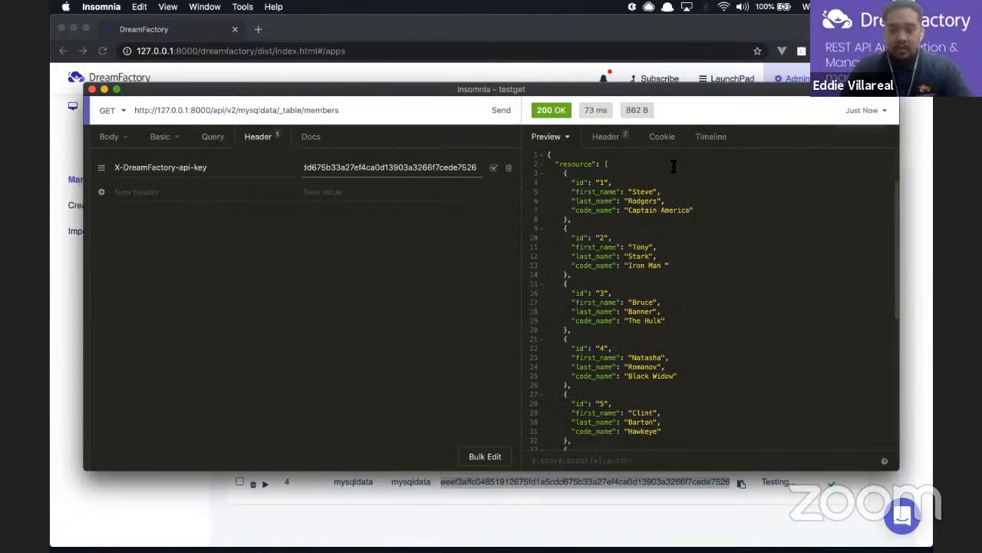
pyautogui.scroll(-5, 673, 165)
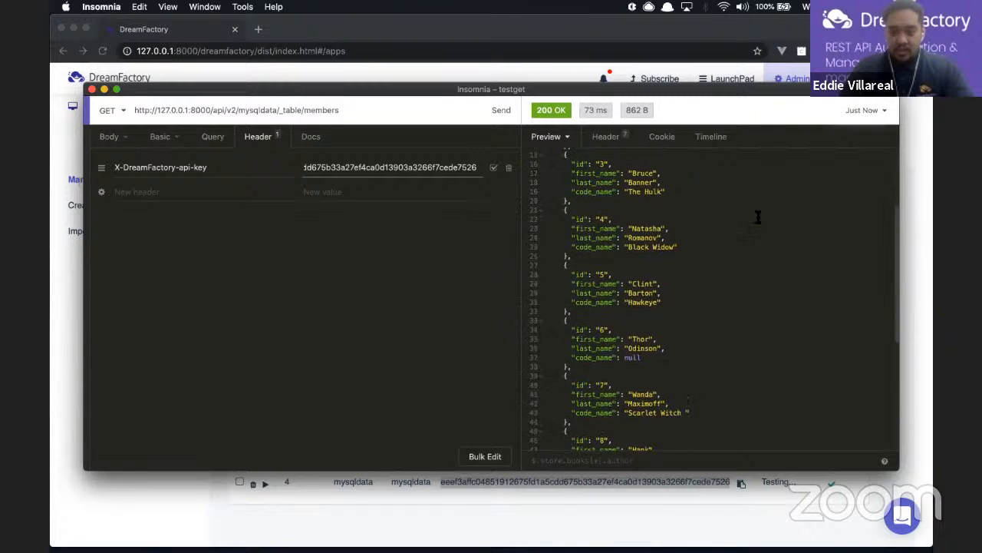
pyautogui.scroll(-5, 758, 218)
pyautogui.scroll(4, 756, 217)
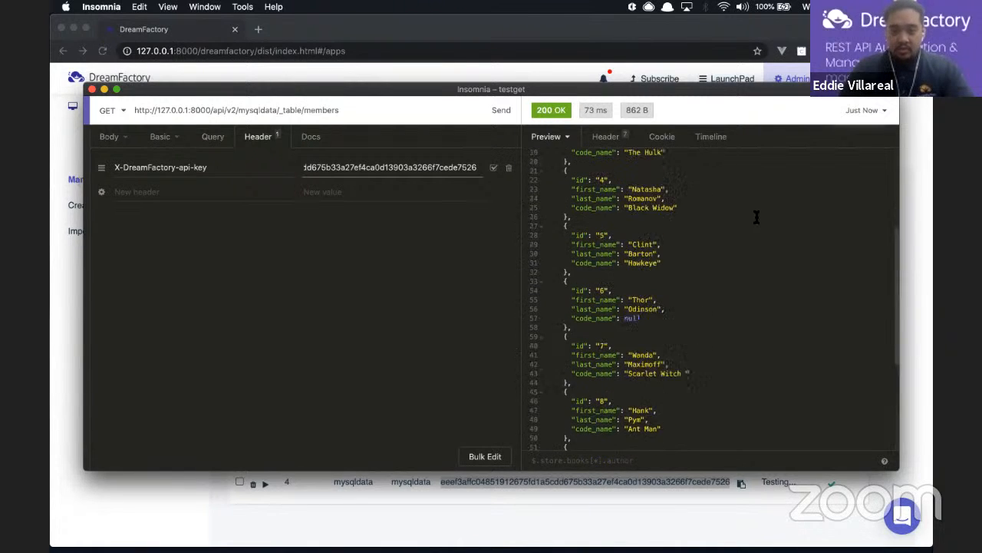
pyautogui.scroll(3, 756, 217)
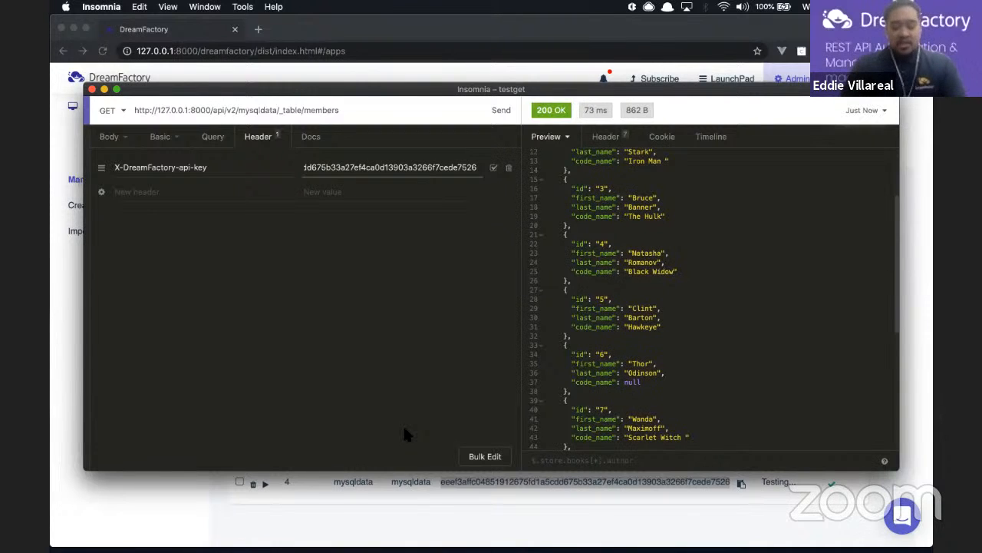
pyautogui.click(234, 516)
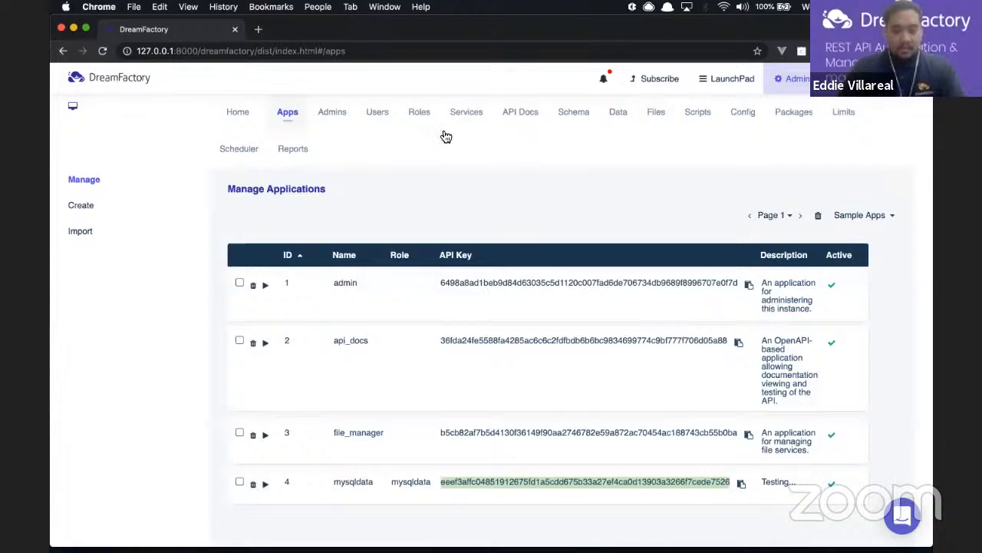
# Browse the DreamFactory Home and Users pages, ending on the Roles list
pyautogui.click(237, 121)
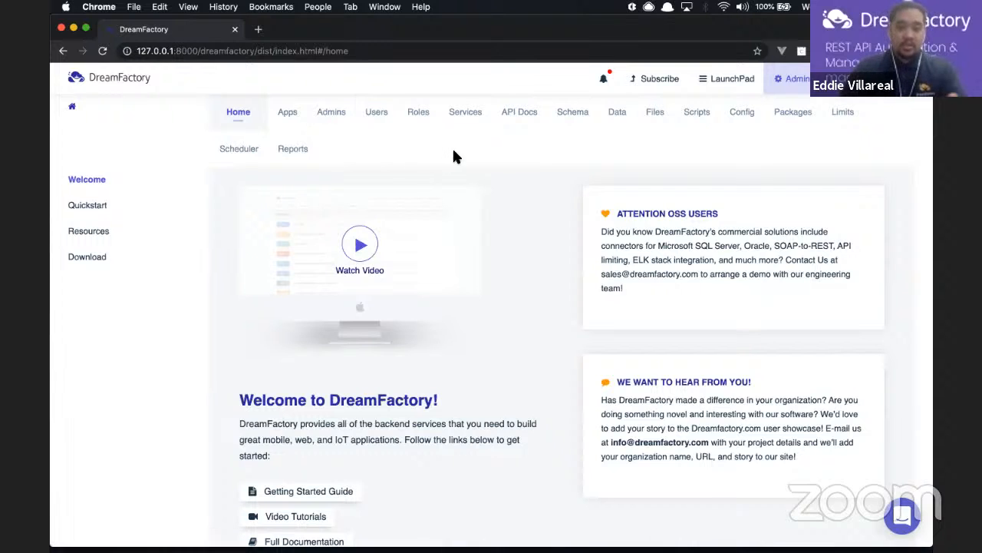
pyautogui.click(376, 113)
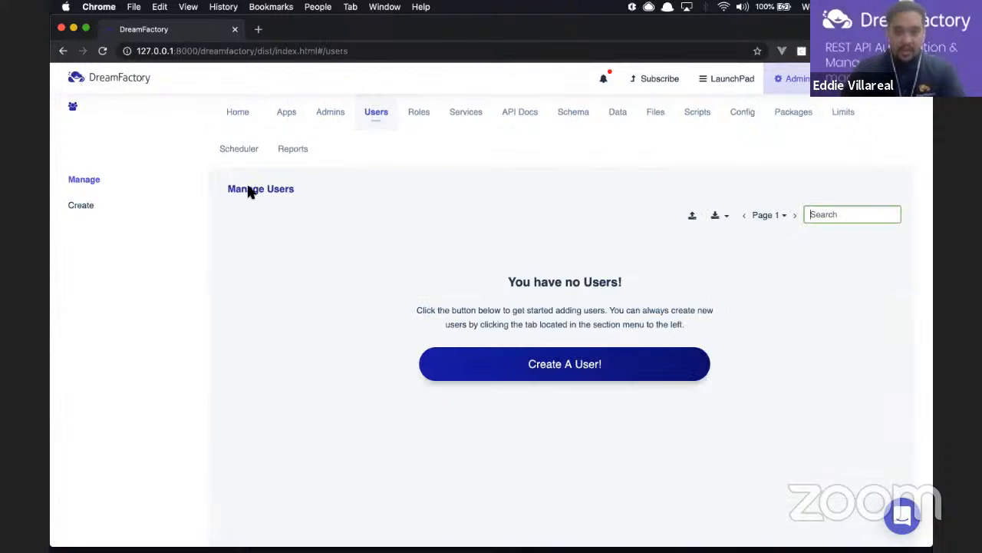
pyautogui.click(419, 112)
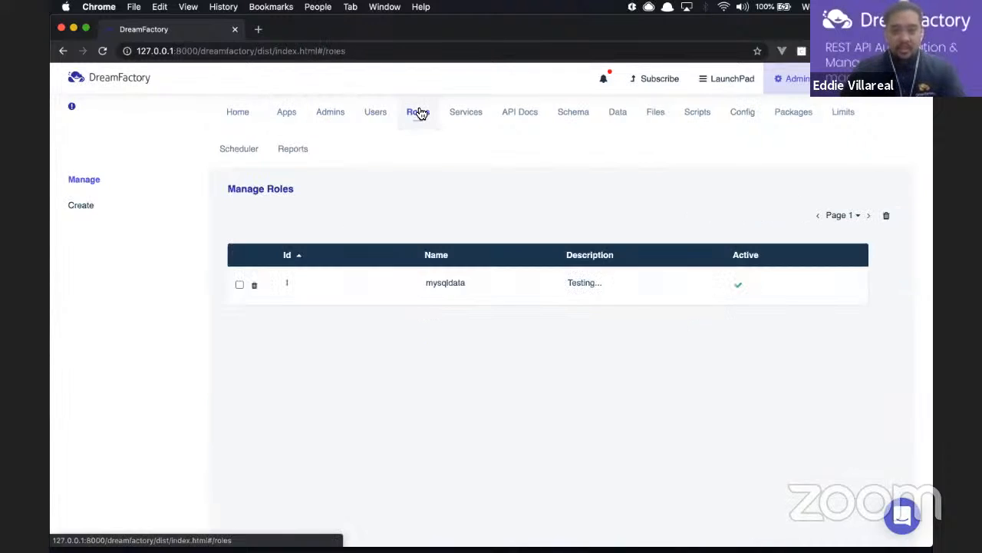
# Inspect the mysqldata role's access rules and allowed HTTP methods, then go to the empty Users page
pyautogui.click(426, 299)
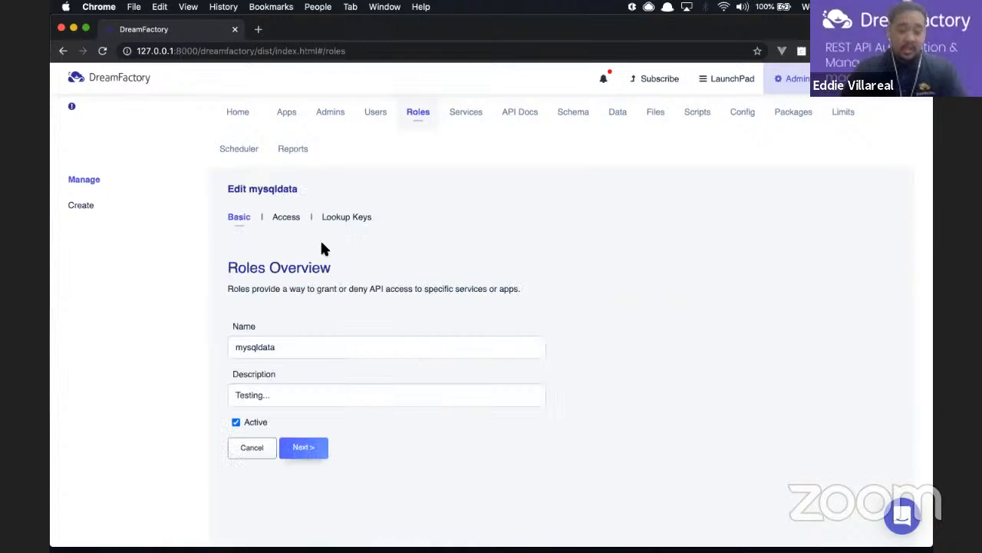
pyautogui.click(286, 217)
pyautogui.click(614, 394)
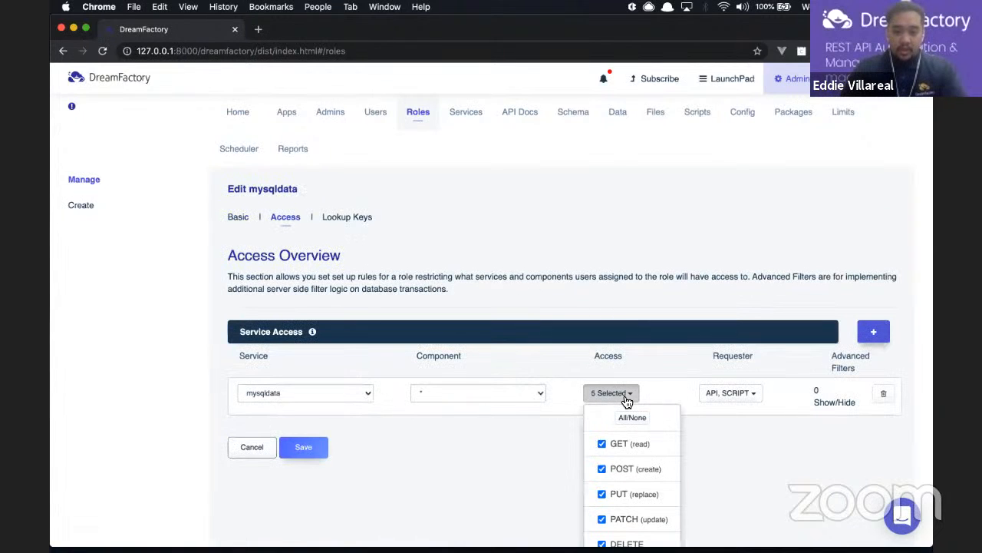
pyautogui.scroll(-1, 626, 414)
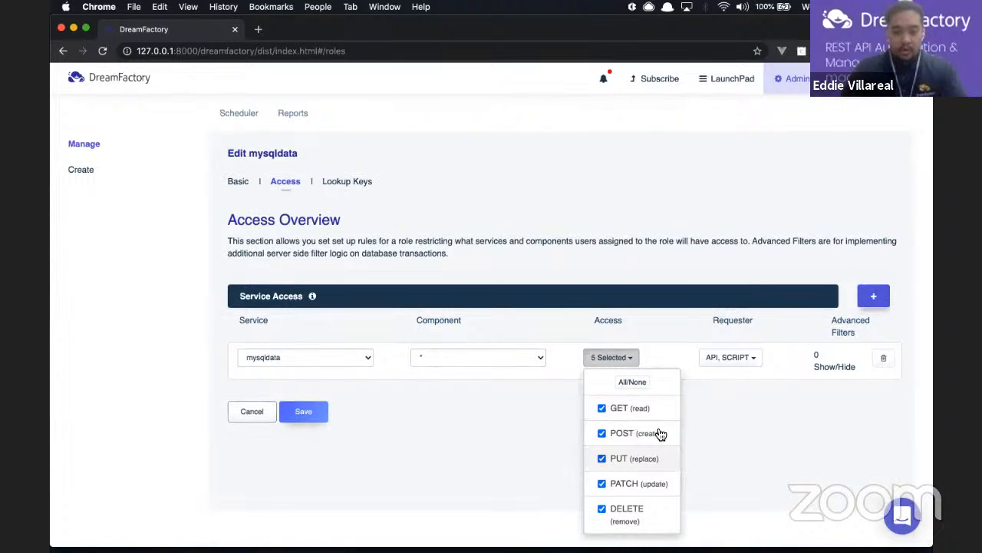
pyautogui.click(578, 230)
pyautogui.scroll(1, 453, 154)
pyautogui.click(389, 126)
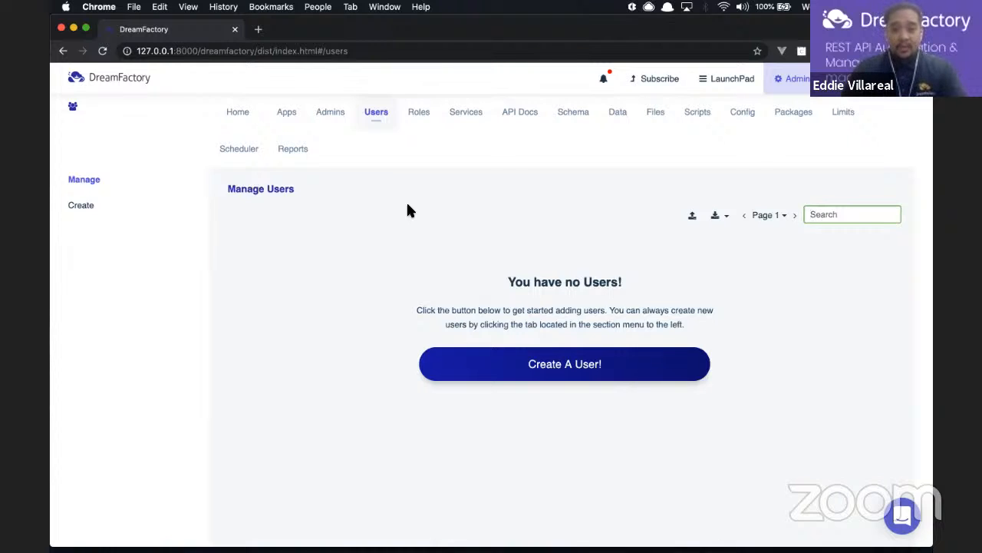
# Open the Create Service form under Services and browse the Service Type list without choosing
pyautogui.click(465, 122)
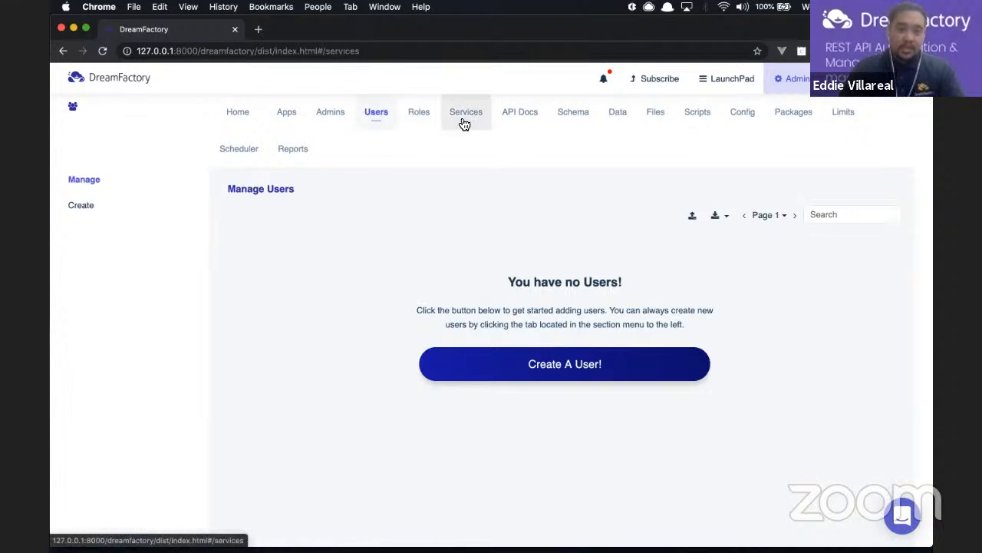
pyautogui.click(86, 209)
pyautogui.click(322, 335)
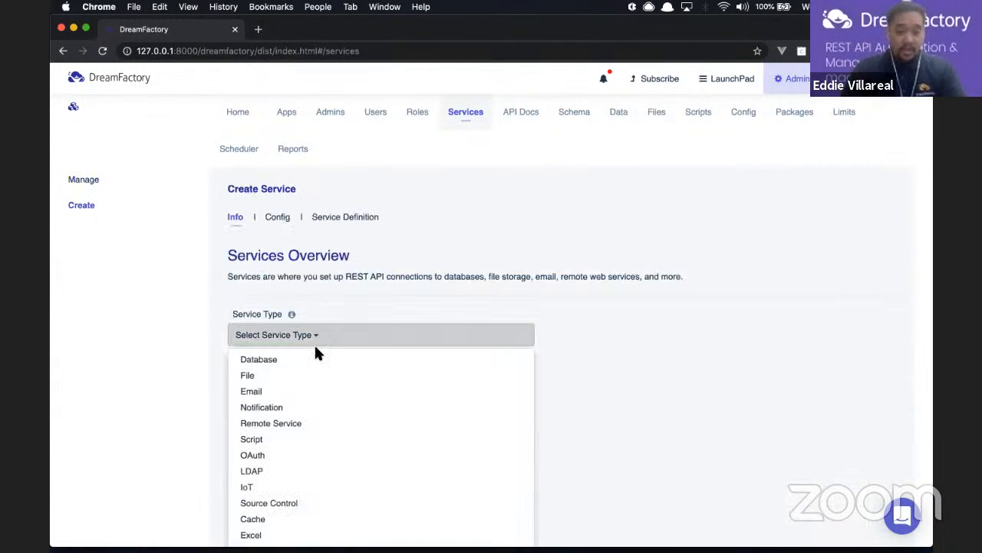
pyautogui.moveTo(298, 471)
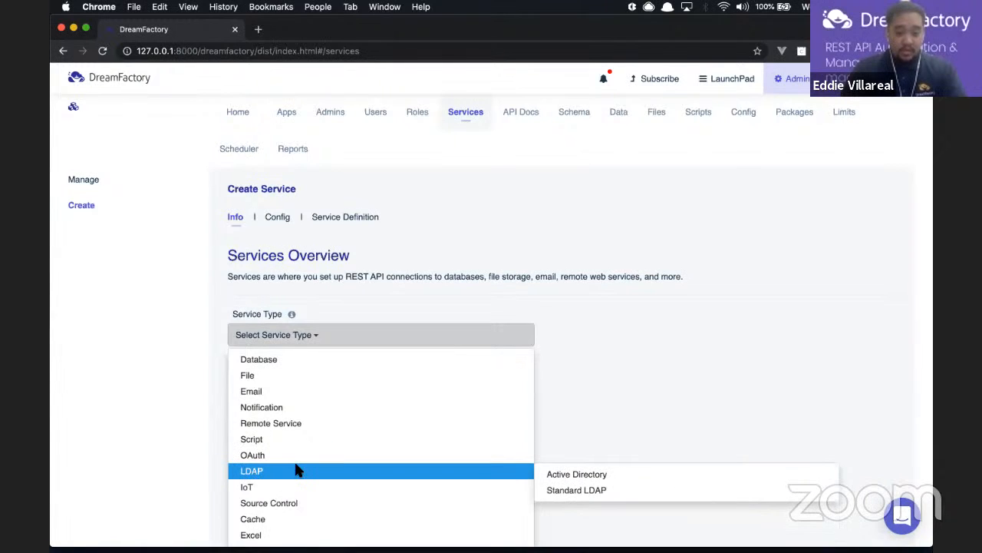
pyautogui.scroll(-2, 298, 468)
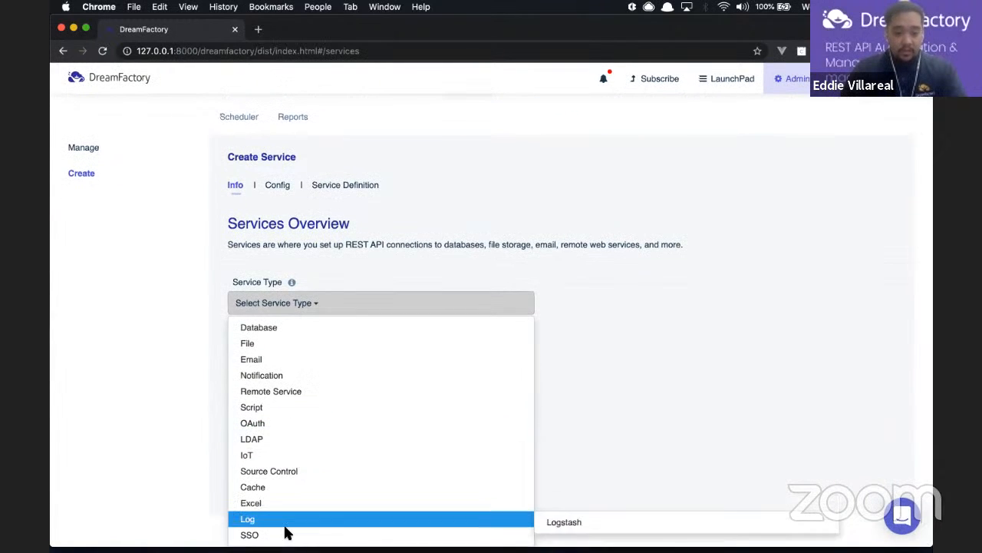
pyautogui.moveTo(286, 534)
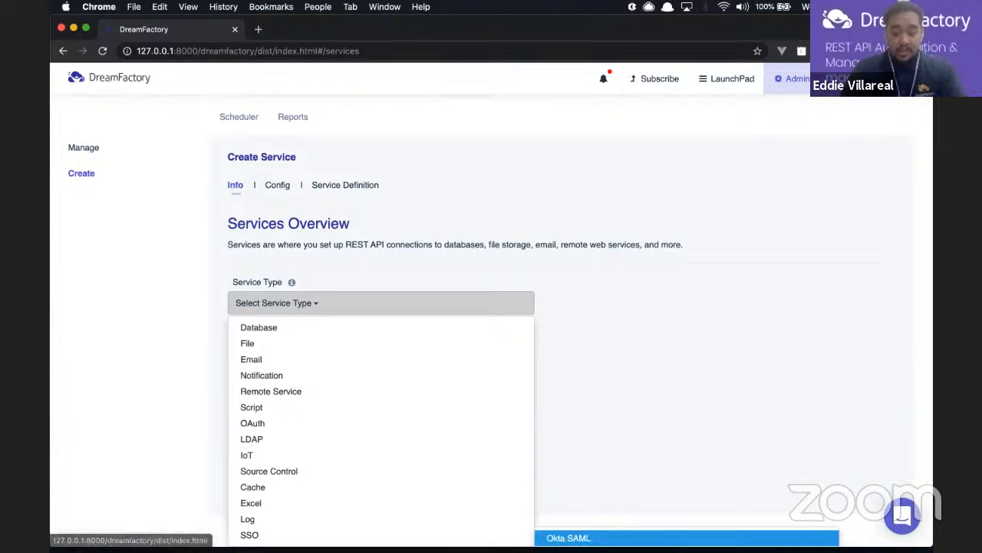
pyautogui.click(602, 349)
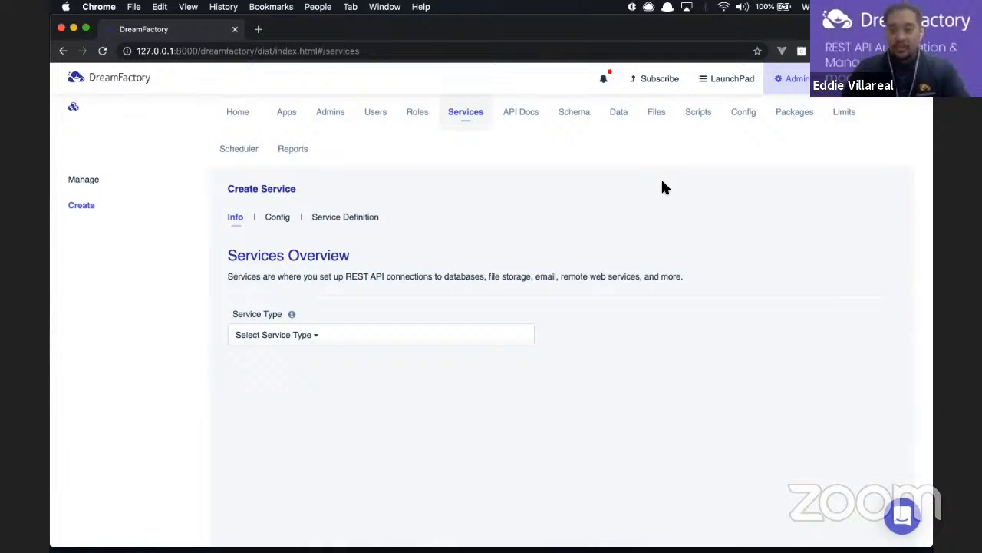
# Open the Scripts page and scroll through its service list, including mysqldata
pyautogui.click(698, 114)
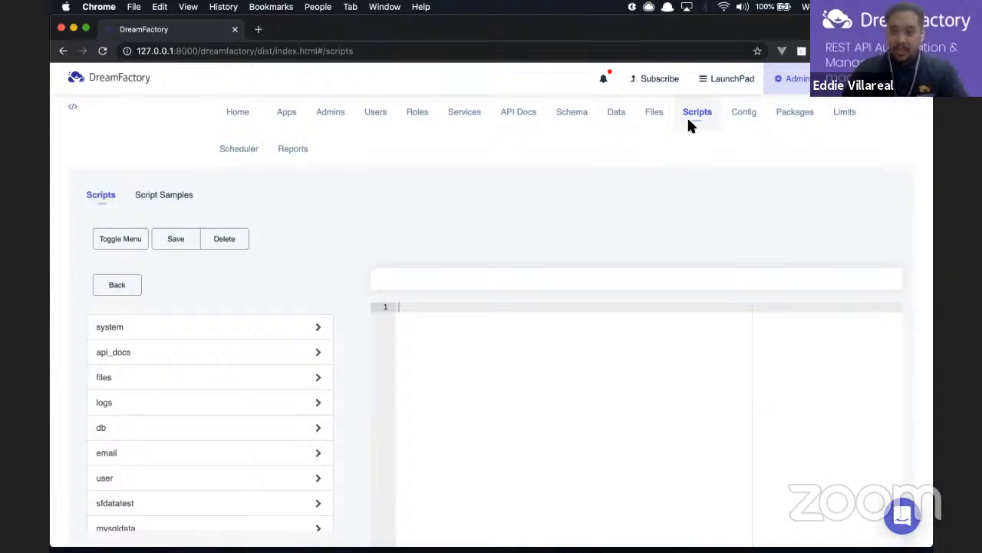
pyautogui.scroll(-1, 277, 305)
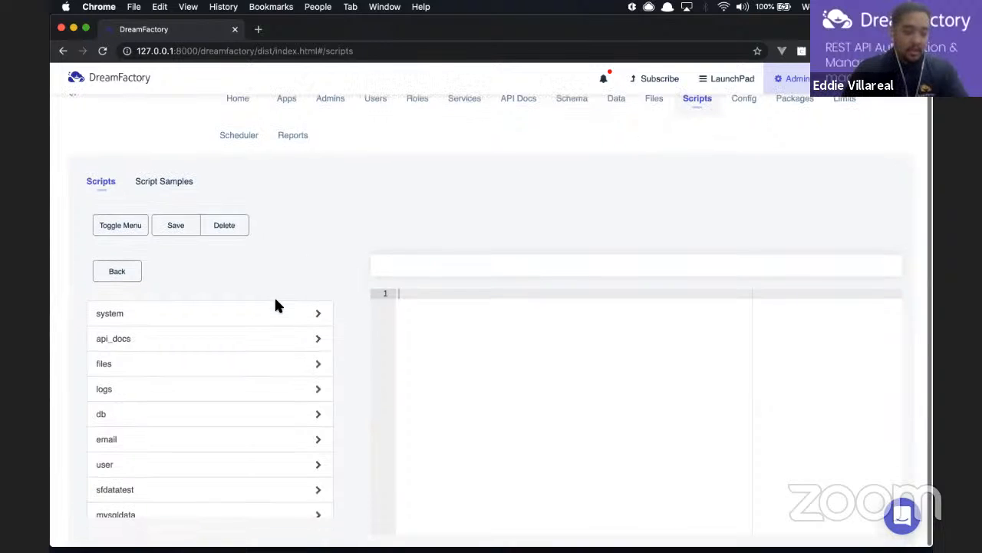
pyautogui.scroll(-1, 322, 308)
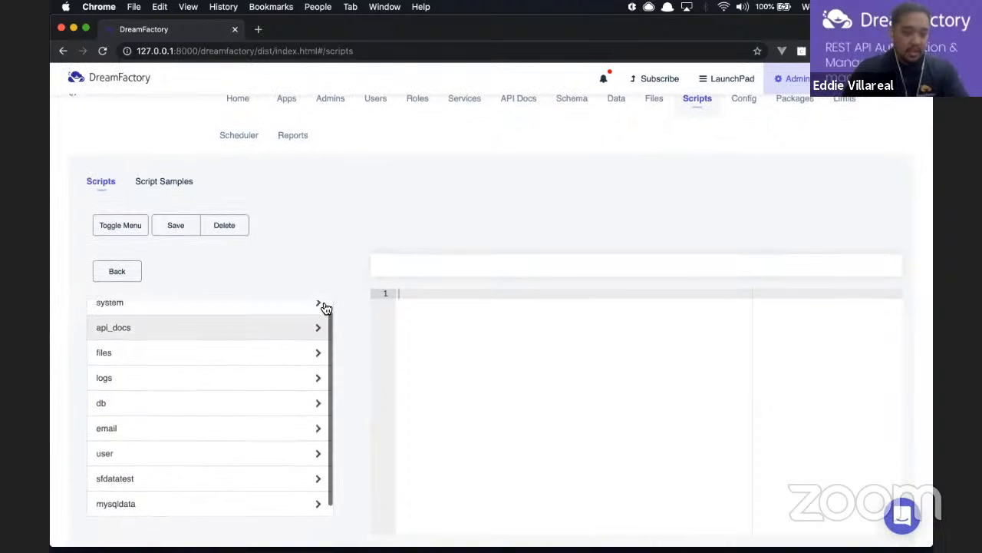
pyautogui.scroll(1, 307, 314)
pyautogui.scroll(1, 232, 371)
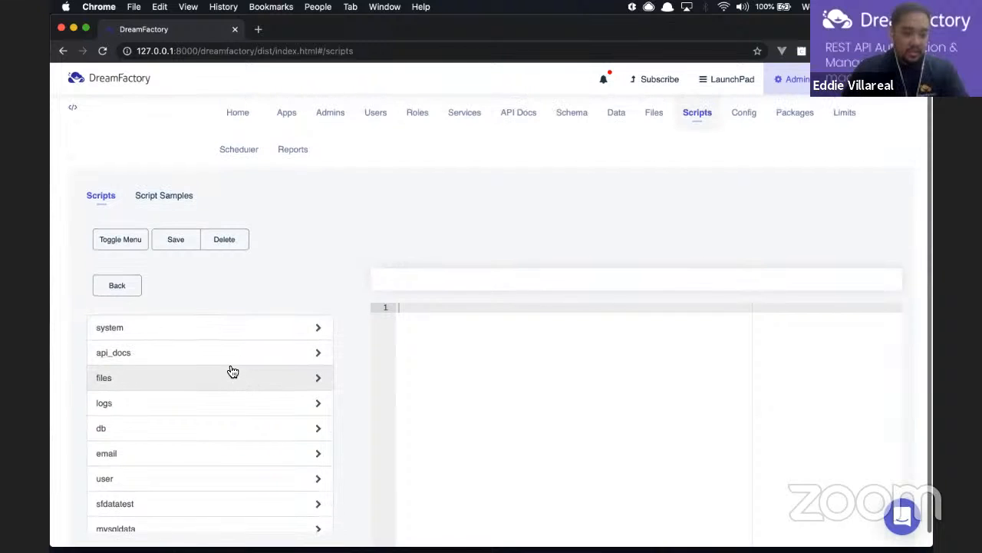
pyautogui.scroll(-2, 230, 370)
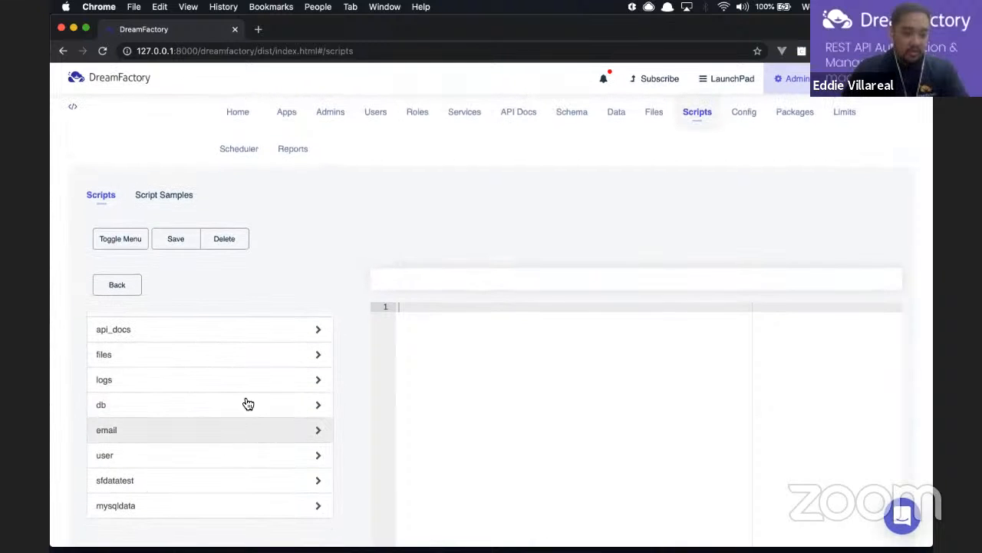
pyautogui.scroll(2, 245, 404)
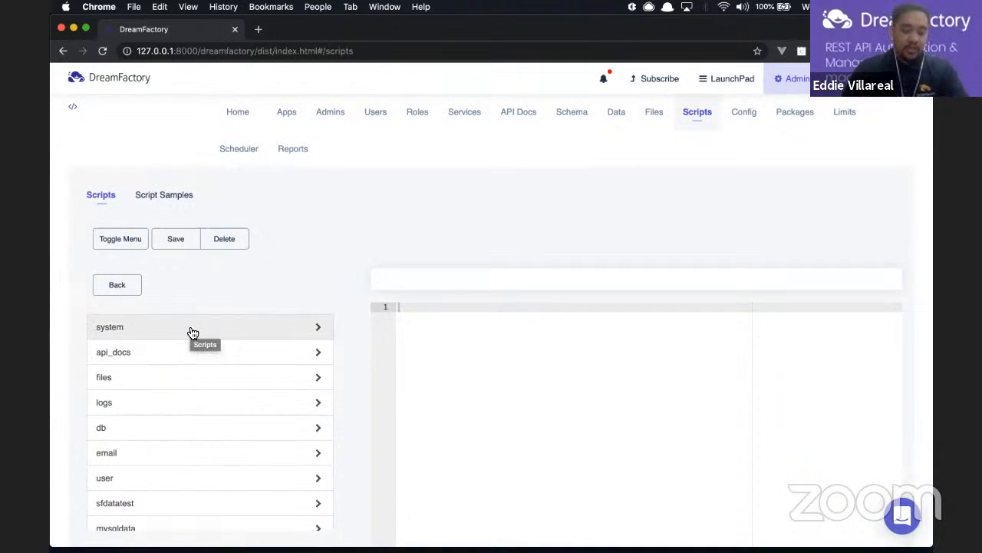
pyautogui.scroll(-2, 192, 338)
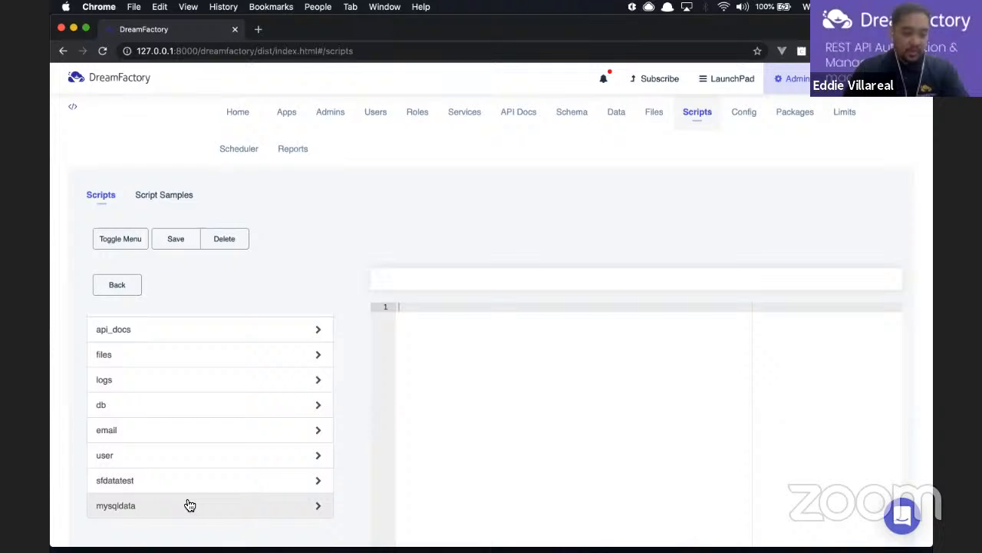
# Drill from mysqldata into _table.{table_name} and then its .get.pre_process per-table scripts
pyautogui.click(144, 513)
pyautogui.scroll(-5, 291, 363)
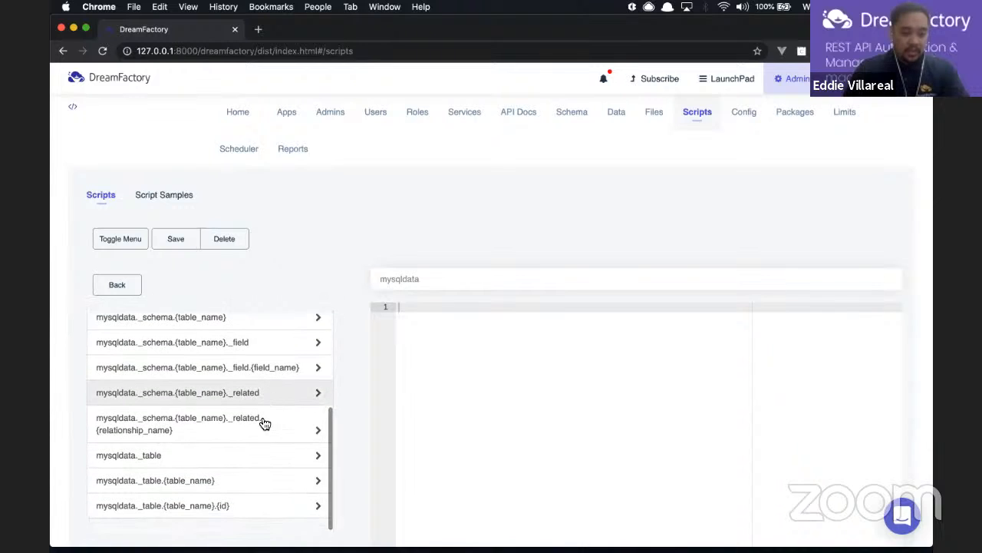
pyautogui.scroll(5, 264, 423)
pyautogui.scroll(-3, 265, 423)
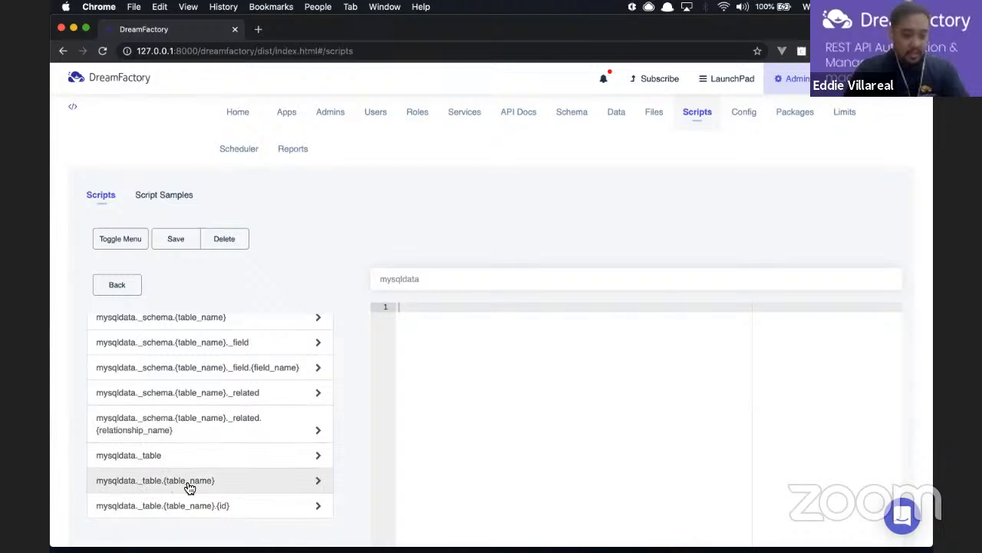
pyautogui.click(219, 489)
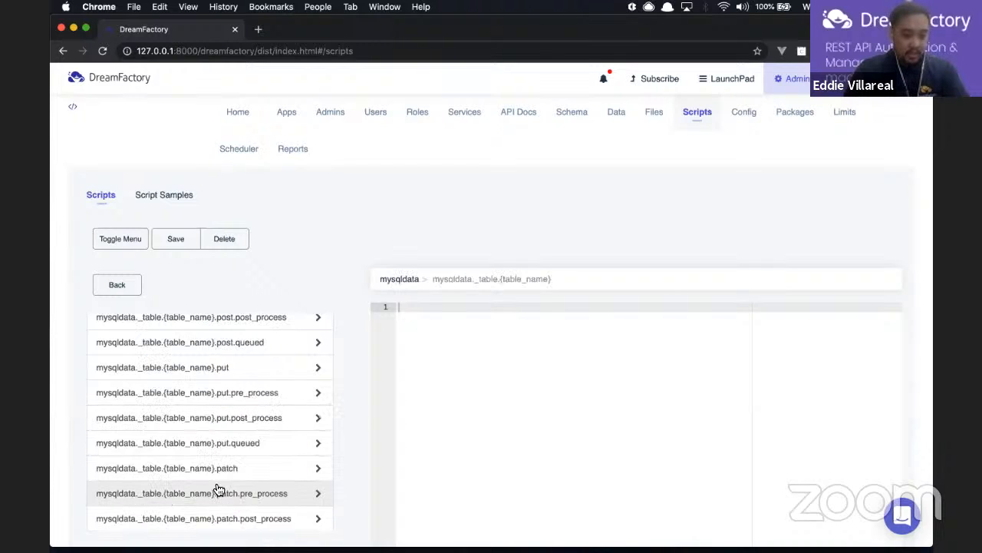
pyautogui.scroll(5, 251, 421)
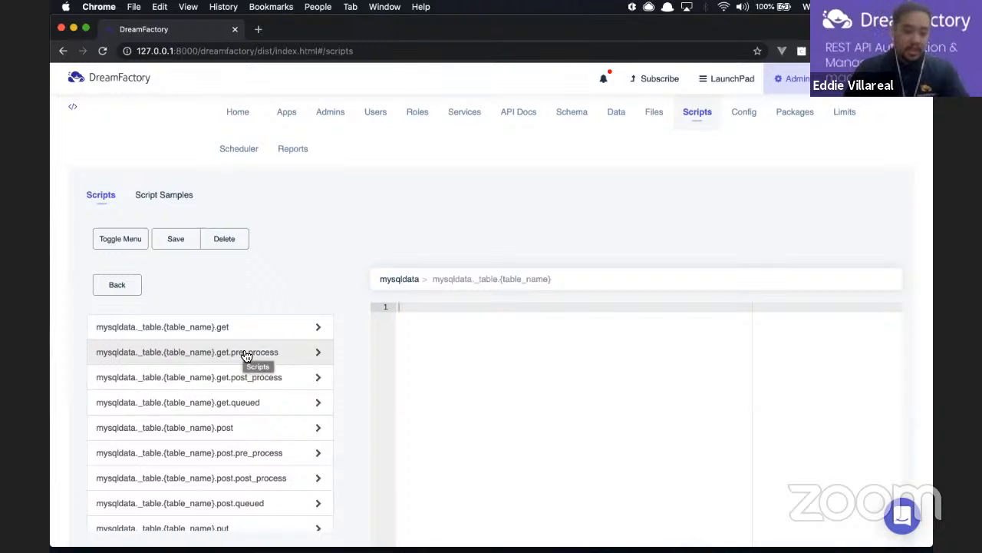
pyautogui.click(245, 353)
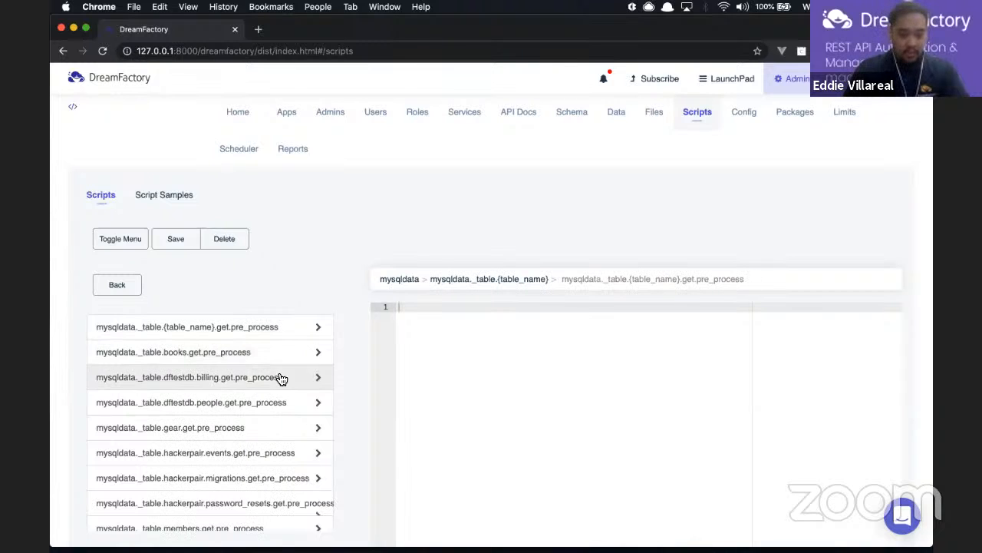
pyautogui.scroll(-4, 282, 378)
pyautogui.scroll(2, 282, 378)
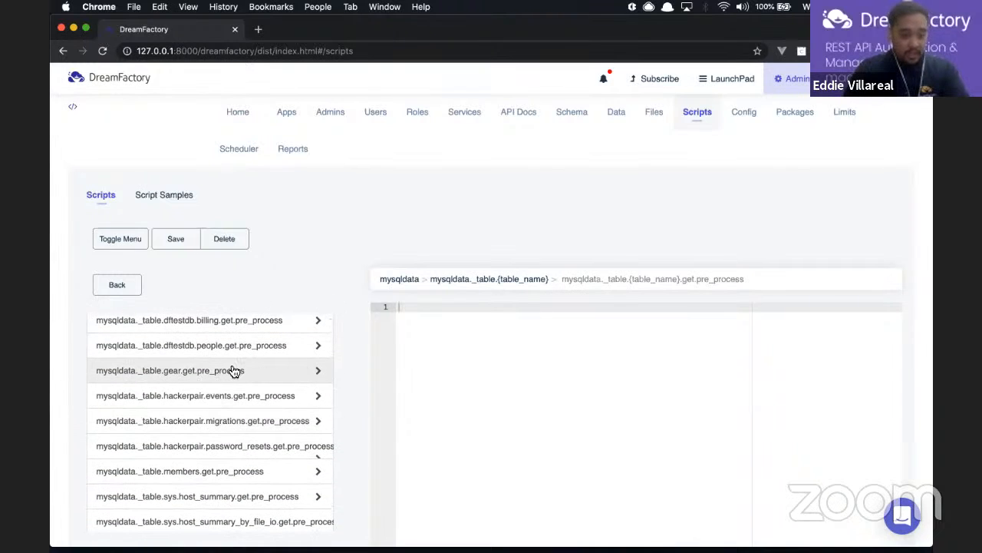
pyautogui.scroll(-1, 261, 410)
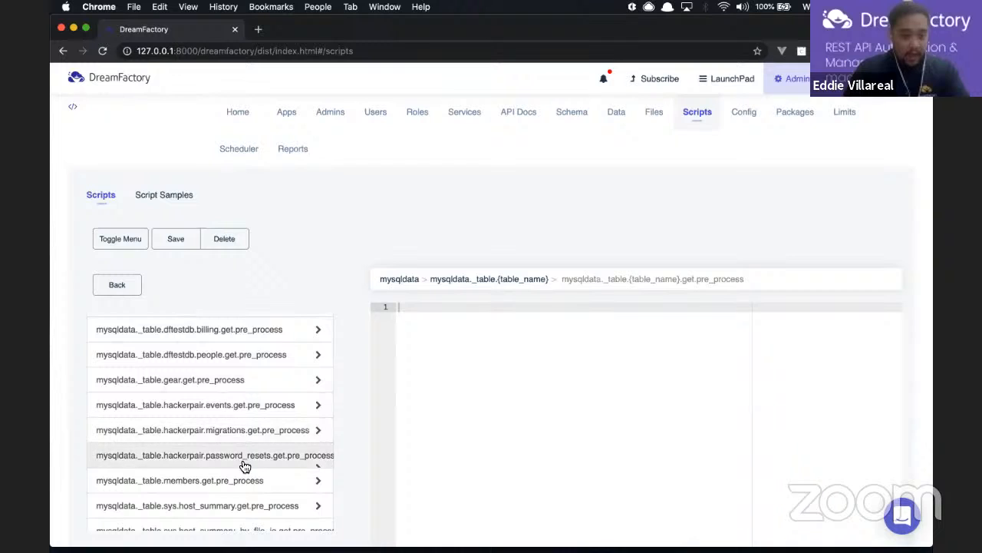
pyautogui.scroll(-1, 243, 465)
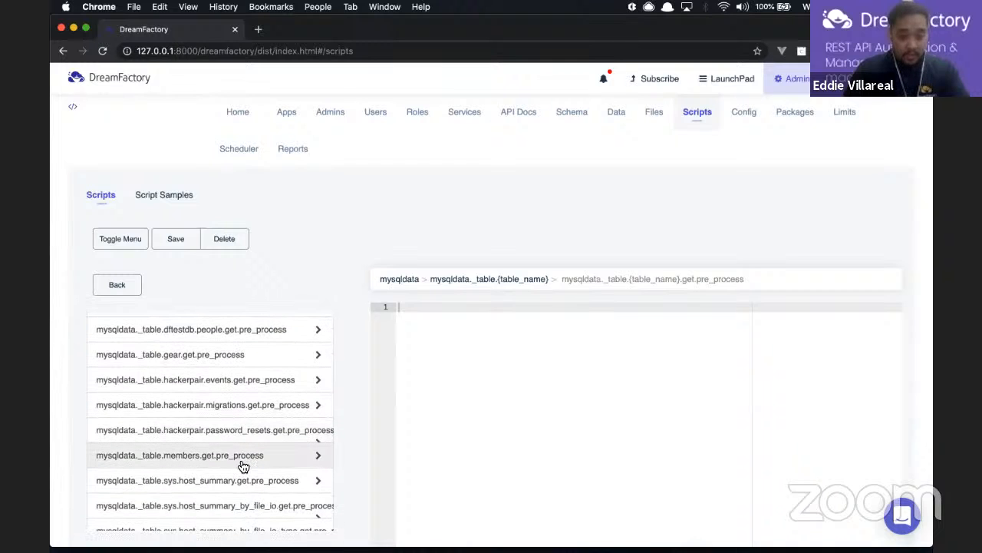
# Open the mysqldata._table.members.get.pre_process script, keep Node.js as its language, then go Home
pyautogui.click(181, 460)
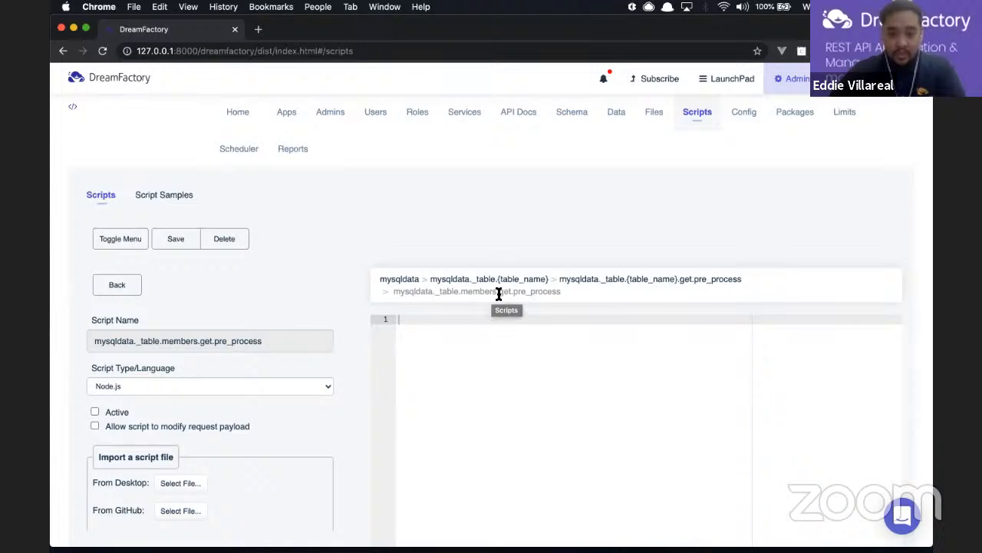
pyautogui.moveTo(560, 292); pyautogui.dragTo(542, 291)
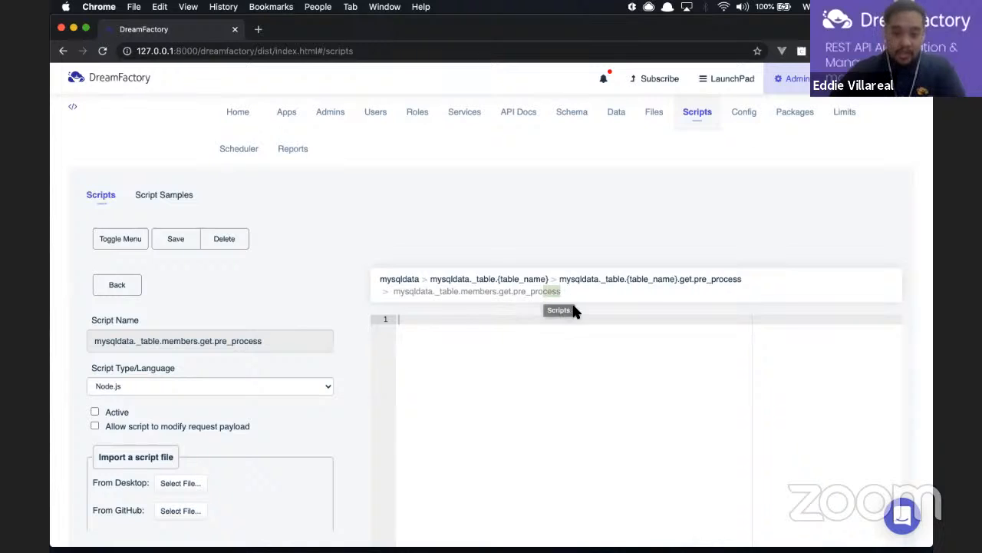
pyautogui.click(579, 312)
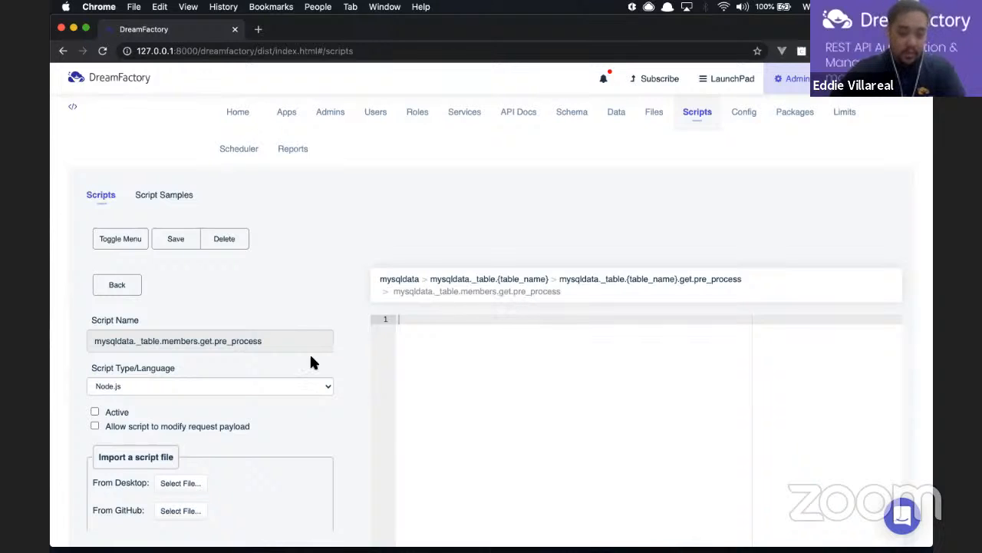
pyautogui.scroll(-1, 352, 414)
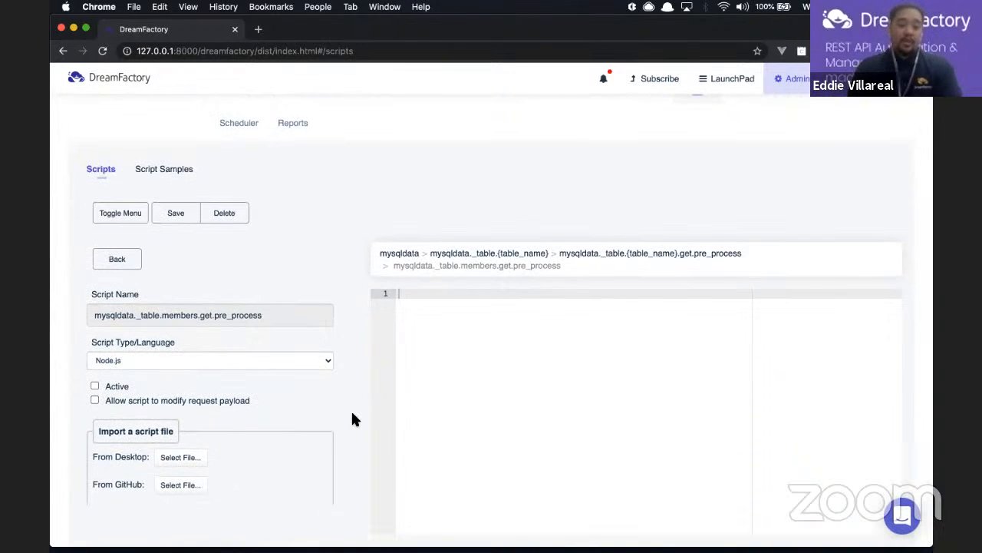
pyautogui.click(309, 360)
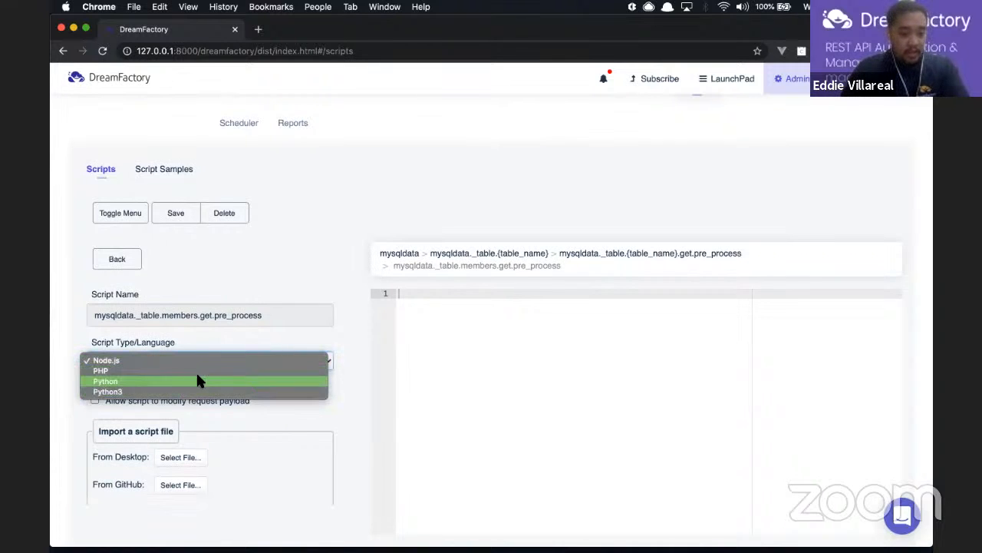
pyautogui.click(342, 339)
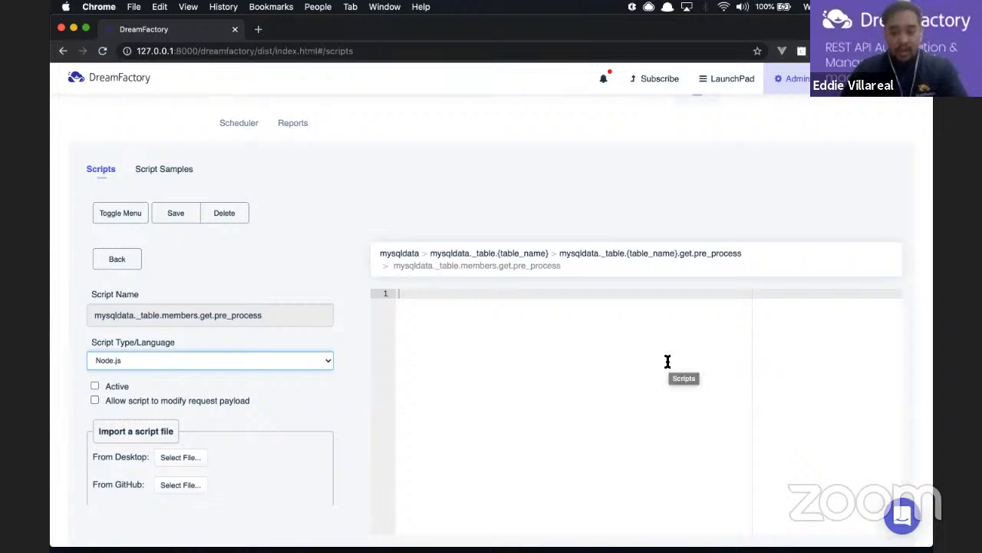
pyautogui.scroll(2, 667, 358)
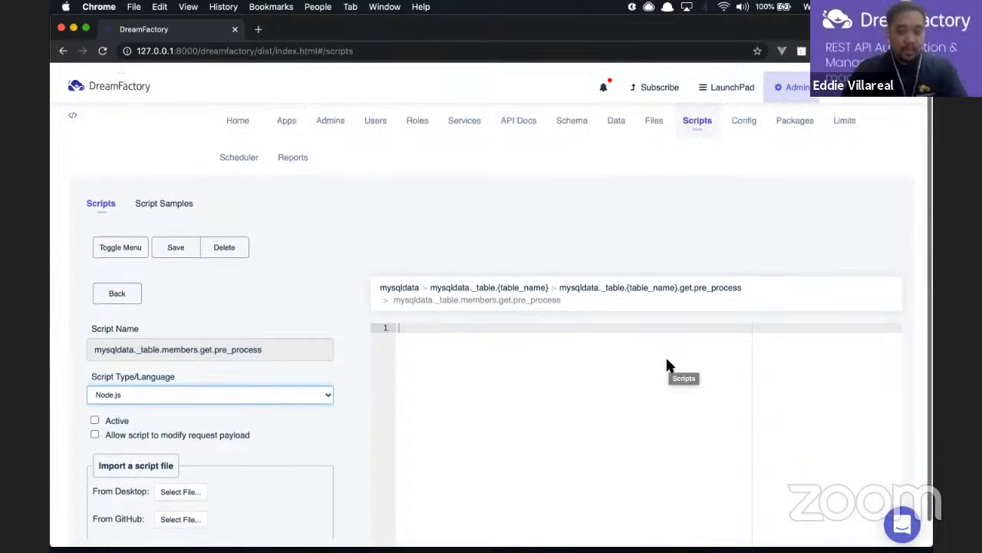
pyautogui.click(237, 119)
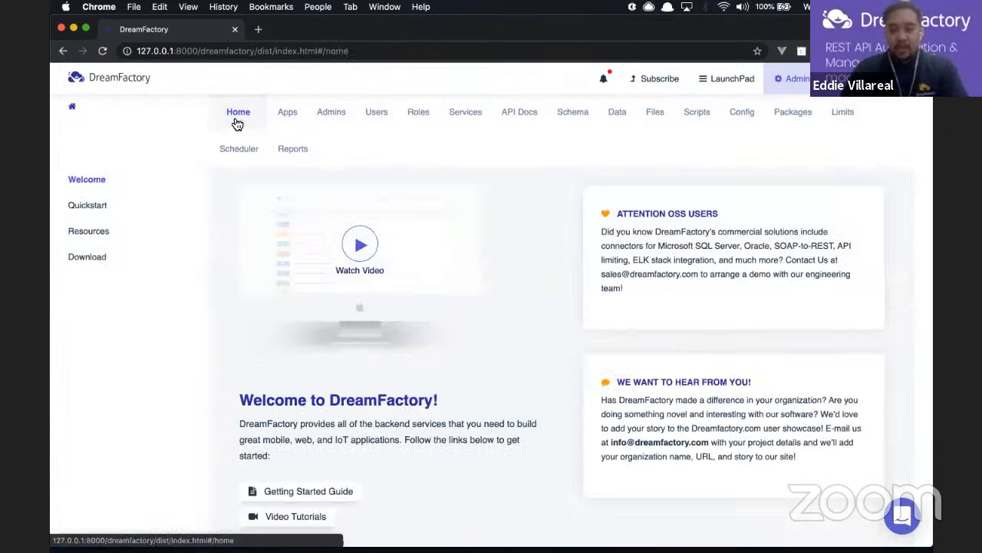